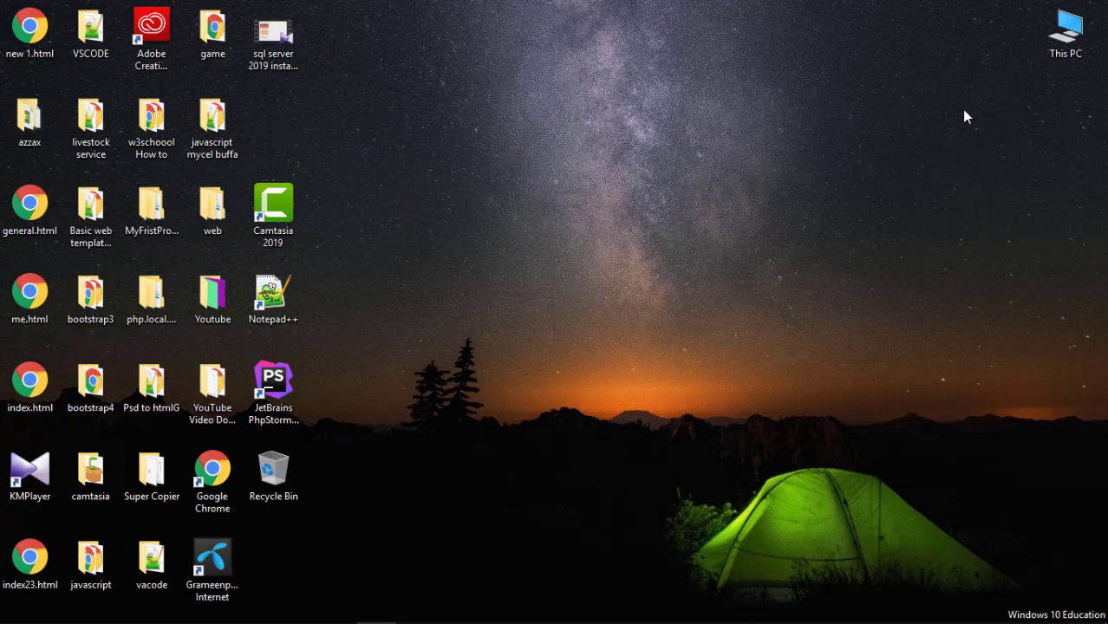
Open the img folder inside the Beautiful web site folder on Local Disk (D:).
double_click(1064, 35)
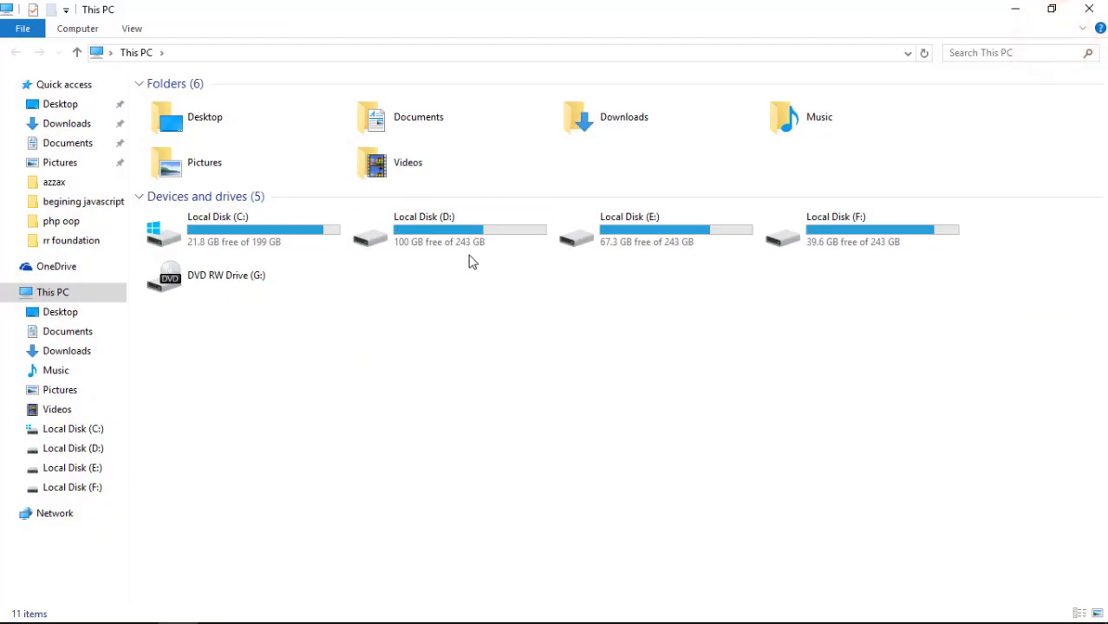
double_click(438, 234)
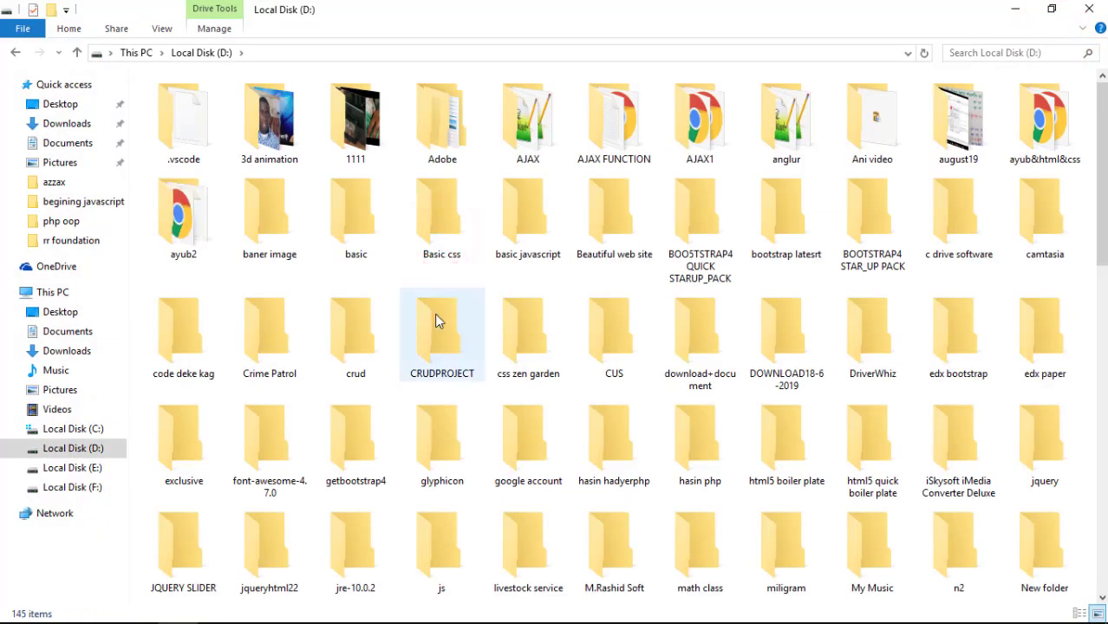
left_click(612, 243)
double_click(612, 242)
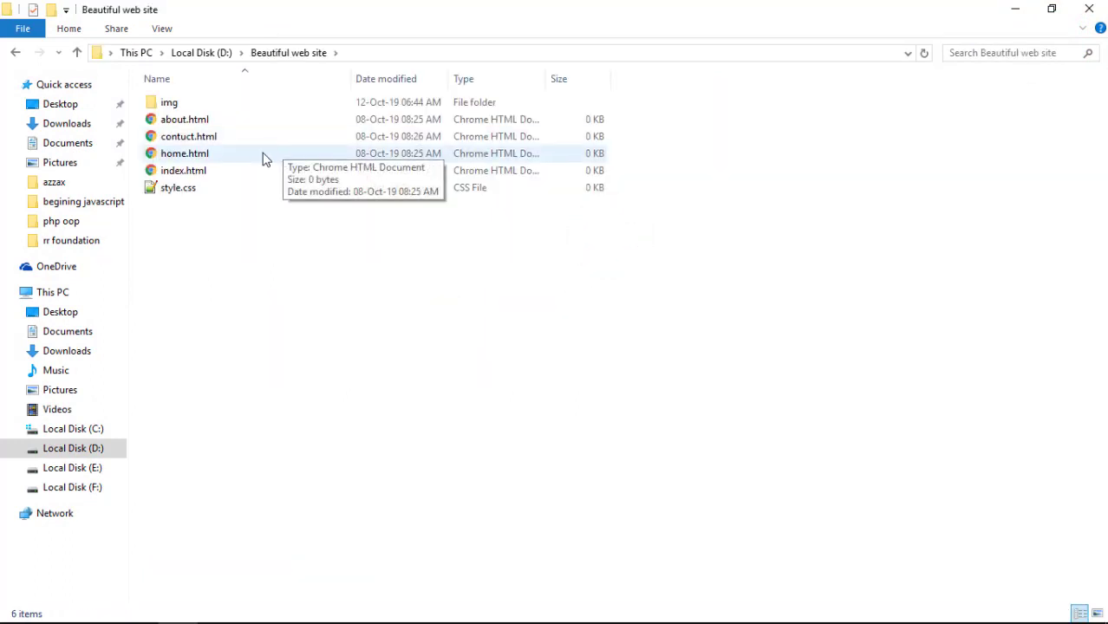
double_click(174, 104)
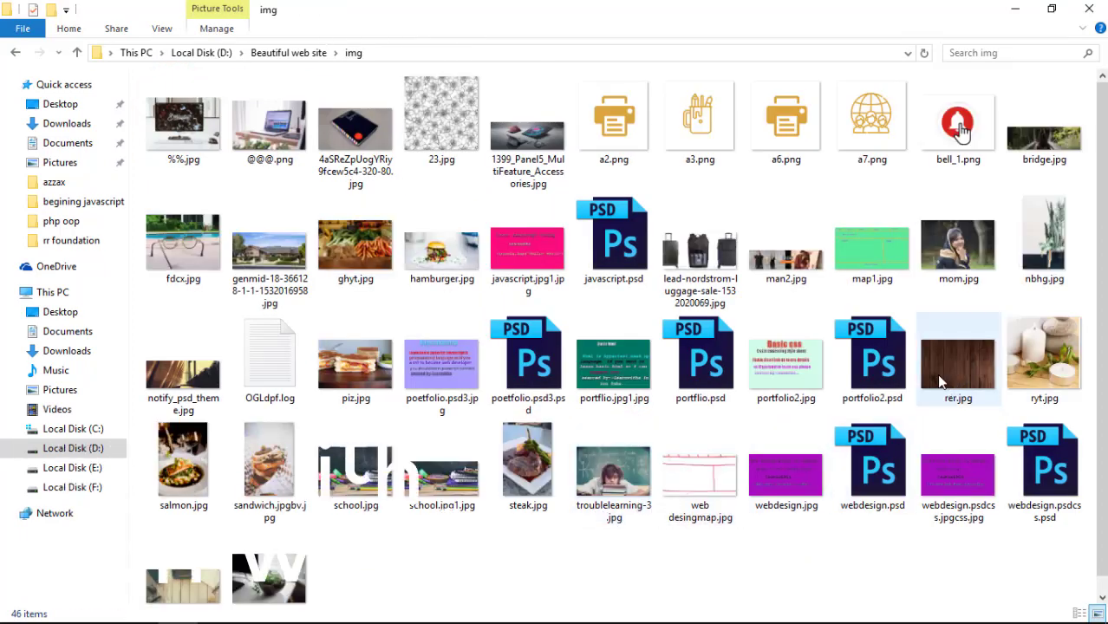
Open the map1.jpg layout image in Paint.
right_click(861, 248)
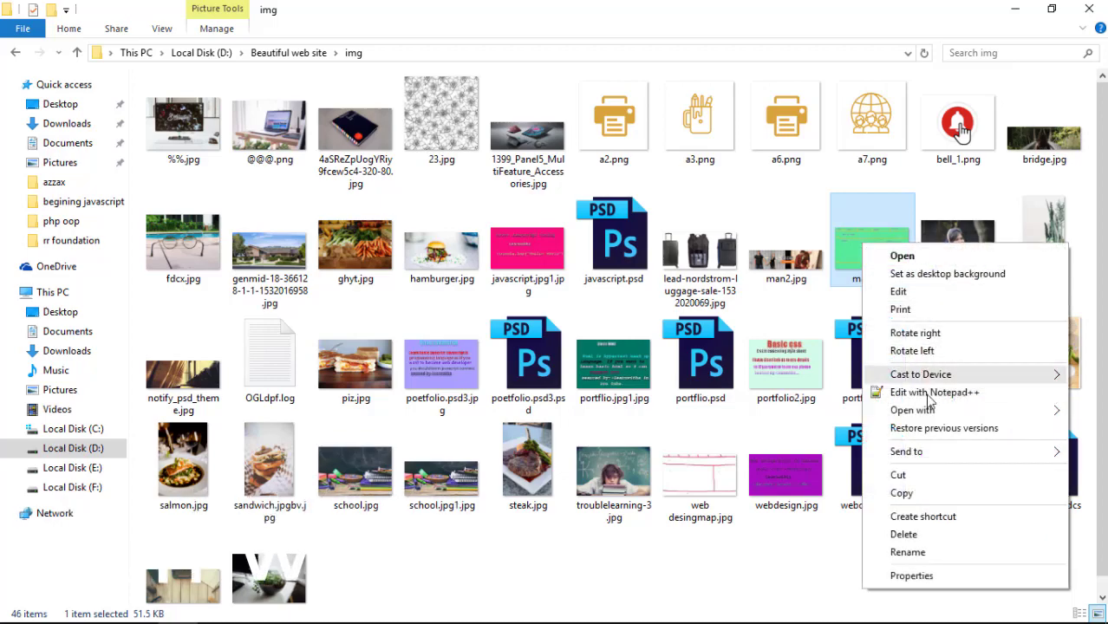
mouse_move(926, 412)
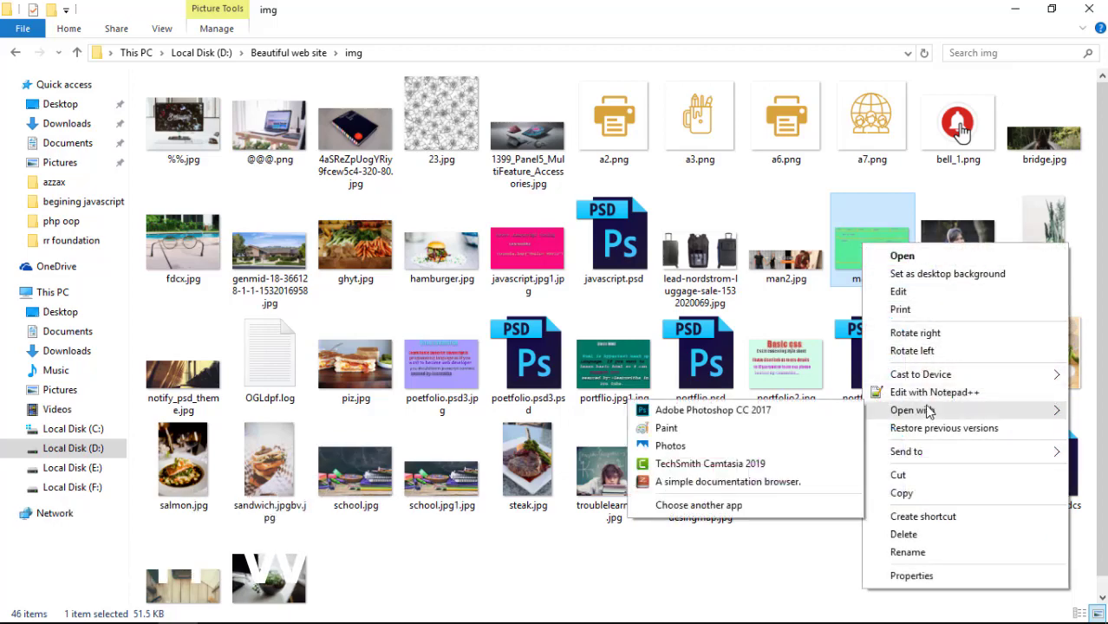
left_click(666, 429)
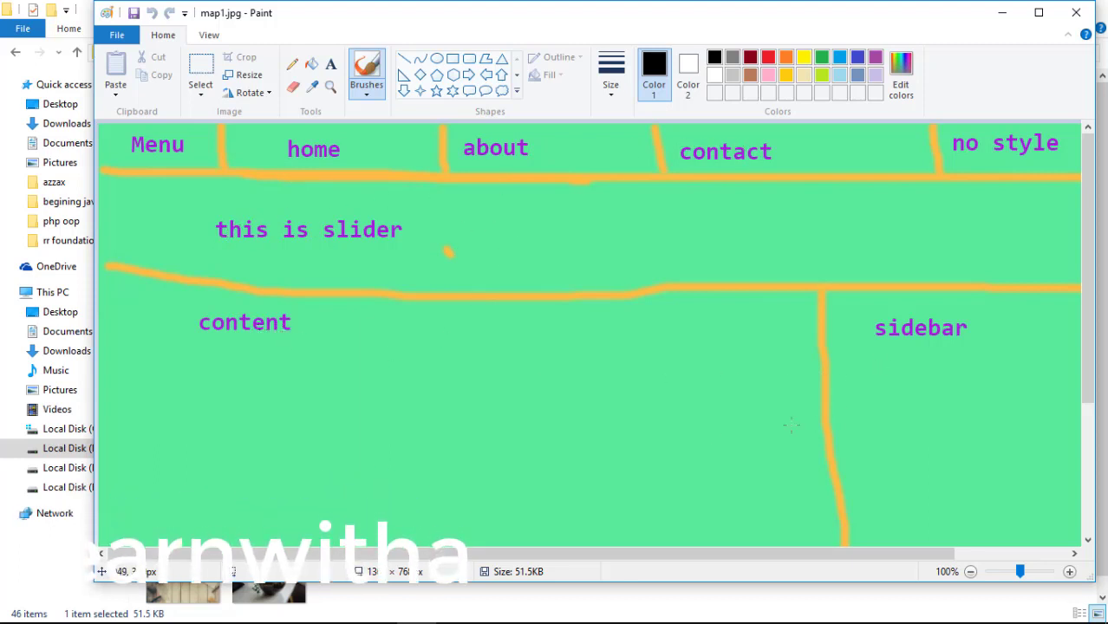
Examine the website layout sketch from the menu and slider through the content and sidebar to the footer.
scroll(576, 425, "down", 2)
scroll(578, 425, "up", 1)
scroll(569, 422, "down", 1)
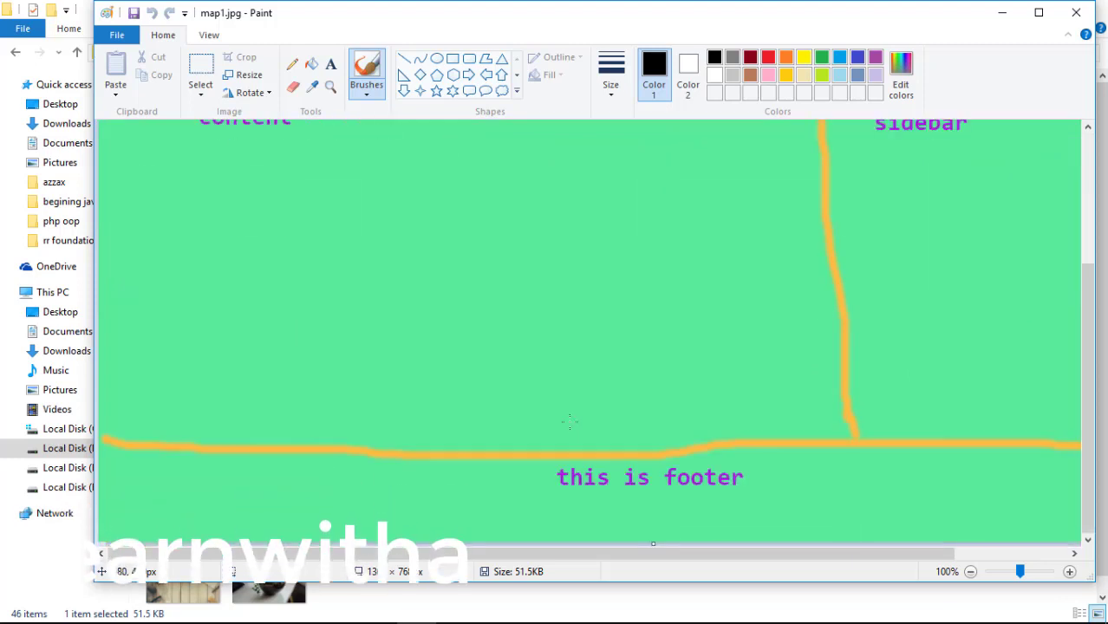
scroll(546, 498, "up", 2)
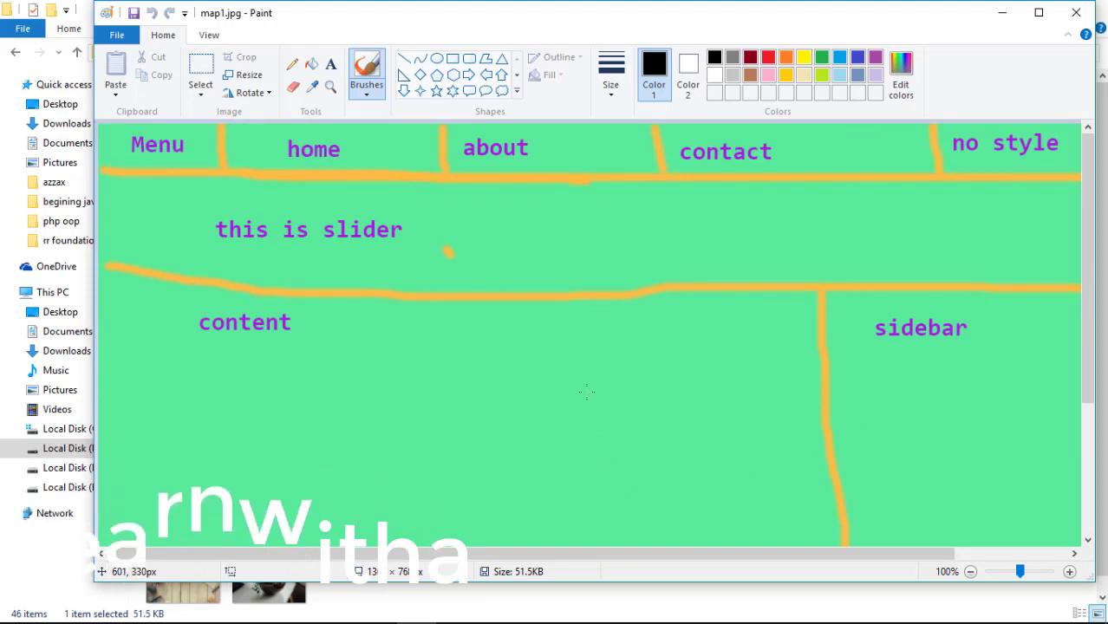
scroll(586, 390, "down", 2)
scroll(586, 391, "up", 2)
left_click(495, 148)
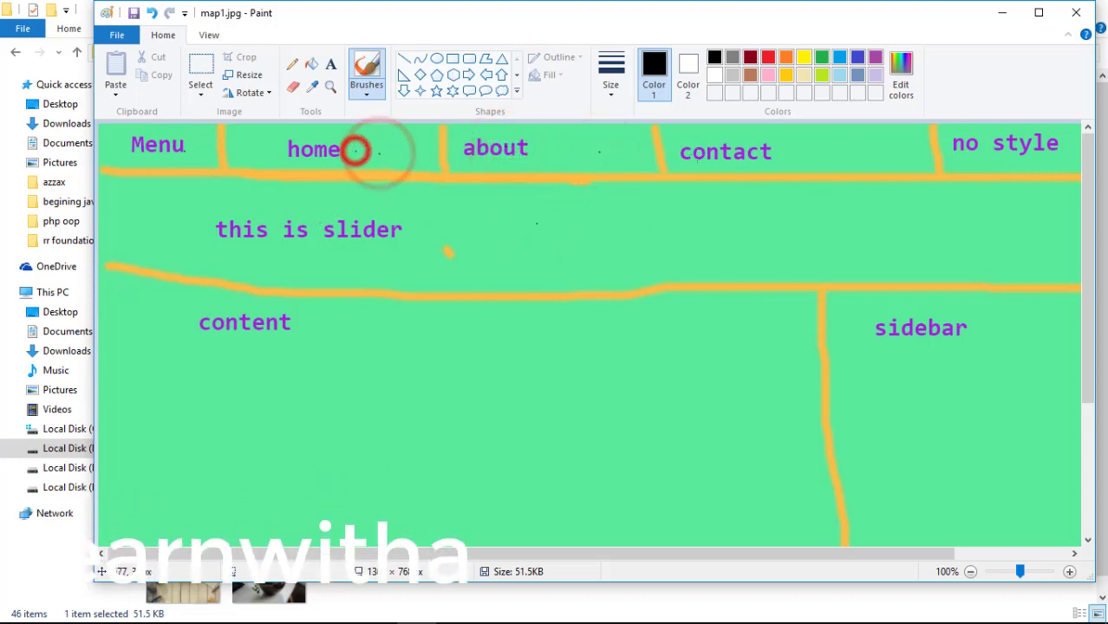
left_click(780, 154)
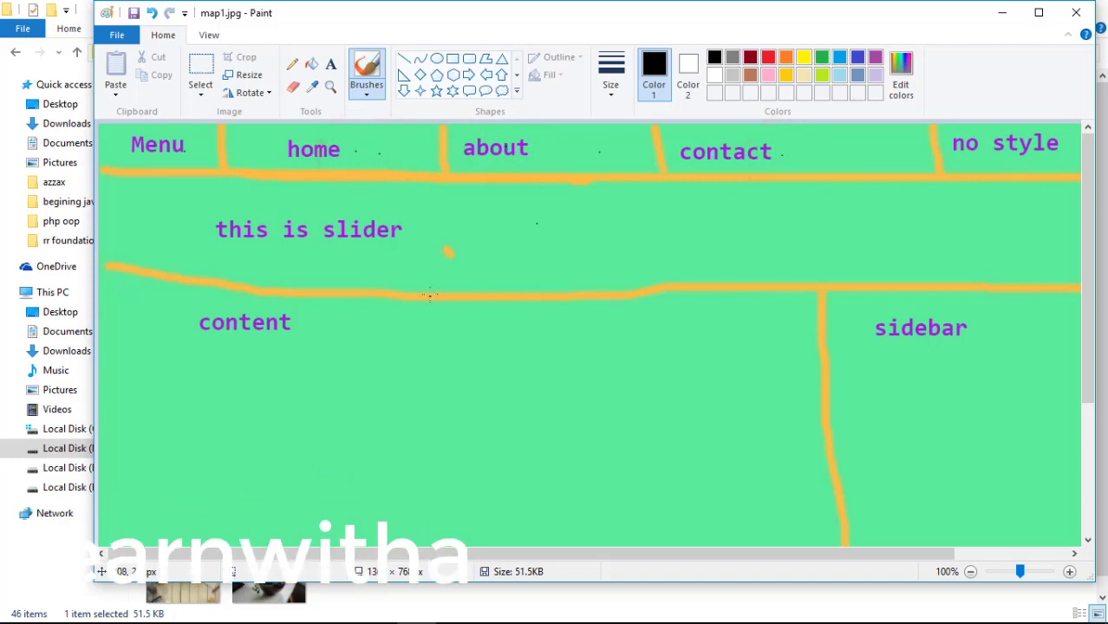
scroll(430, 293, "down", 3)
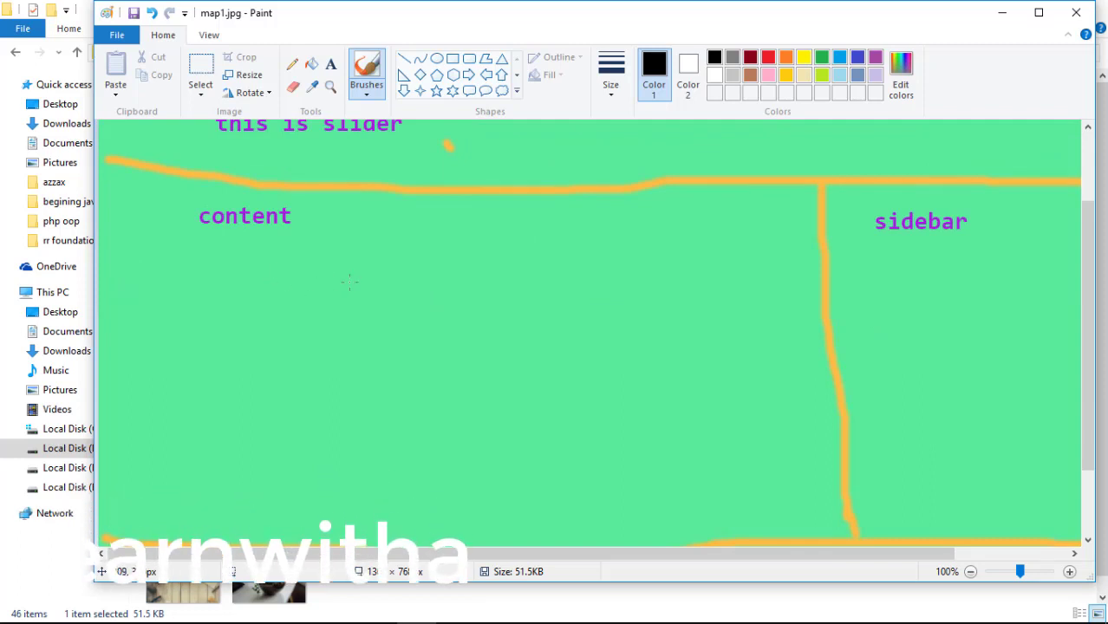
left_click(283, 299)
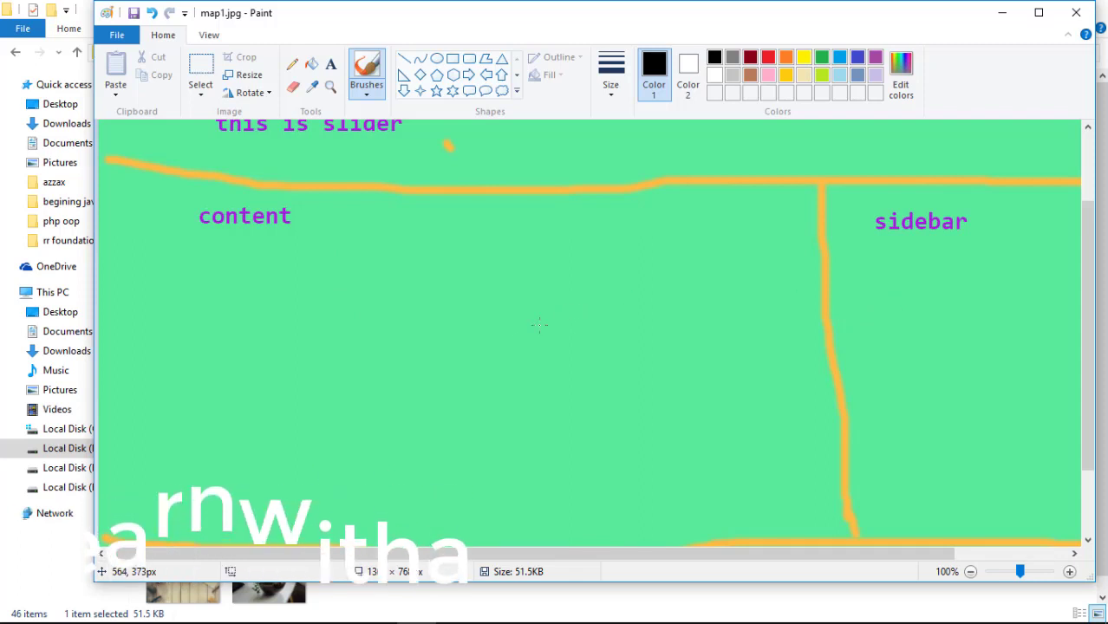
scroll(604, 349, "down", 3)
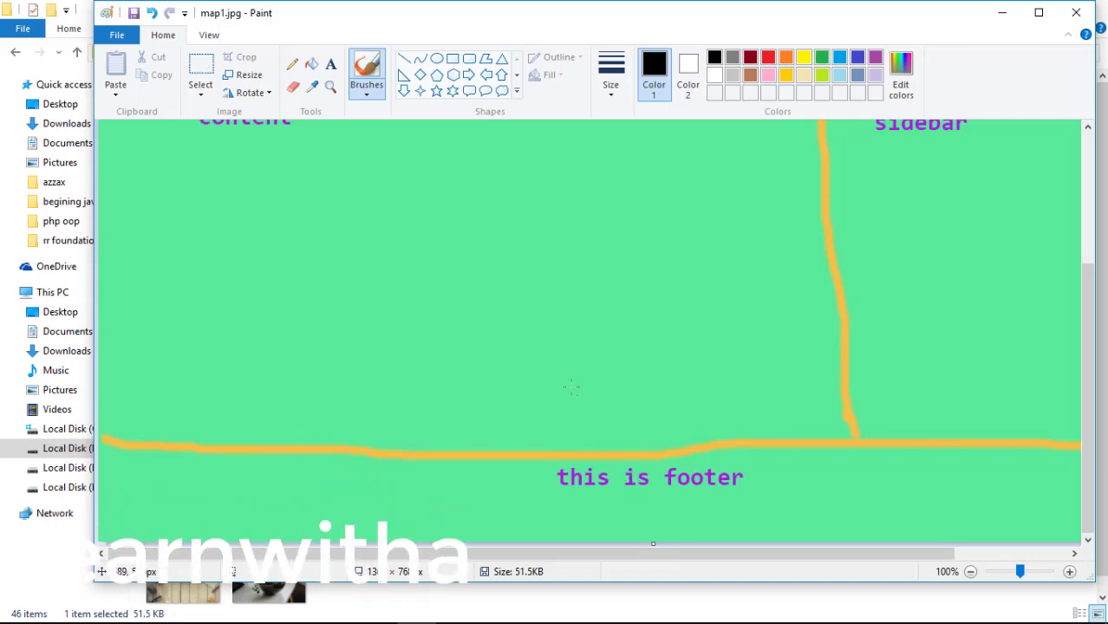
scroll(572, 387, "up", 6)
scroll(569, 383, "down", 6)
scroll(521, 340, "up", 3)
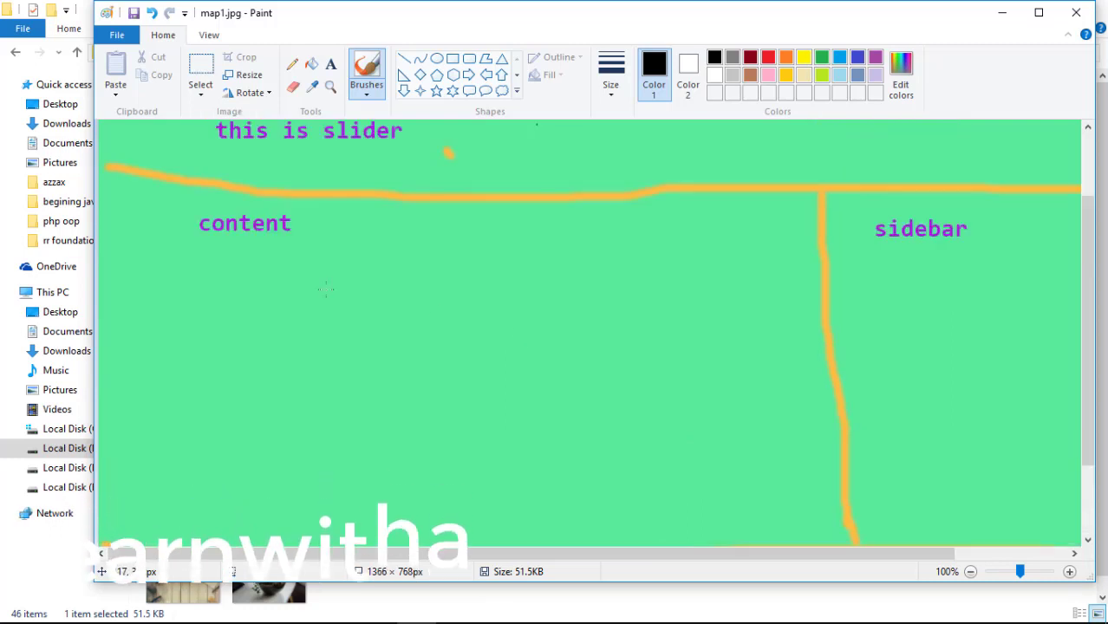
scroll(586, 329, "down", 3)
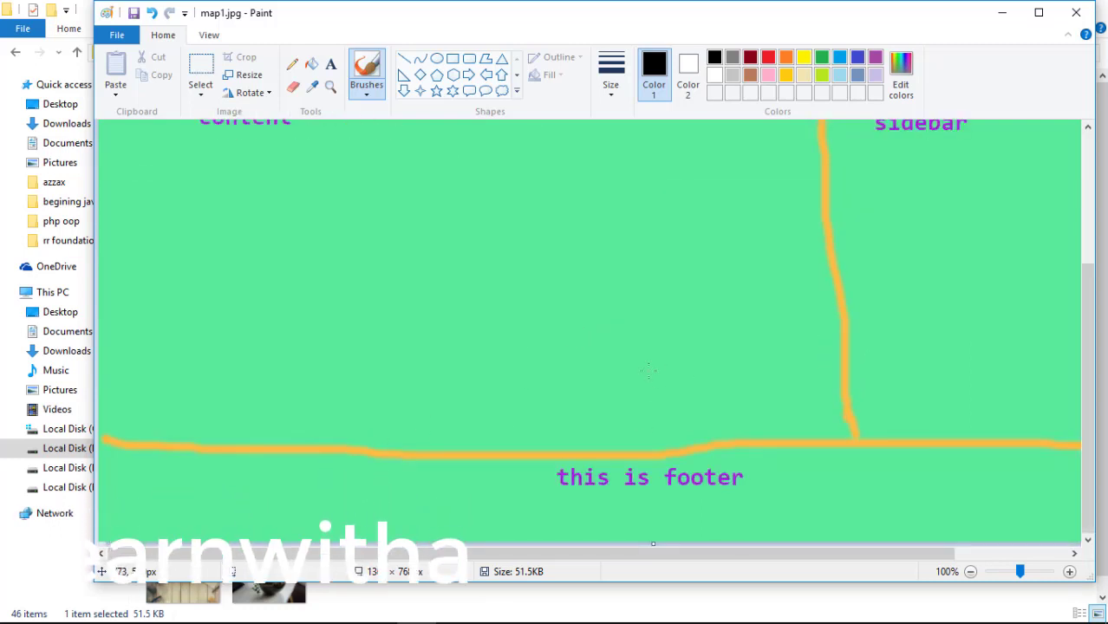
scroll(630, 324, "up", 6)
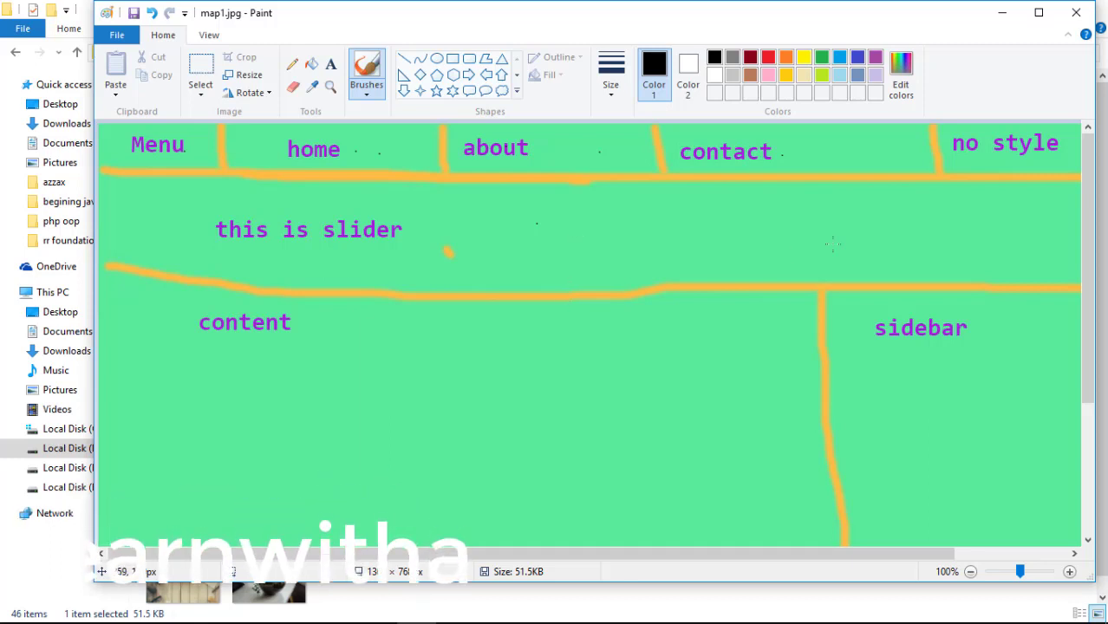
Close map1.jpg without saving changes and close the img folder window.
left_click(1076, 12)
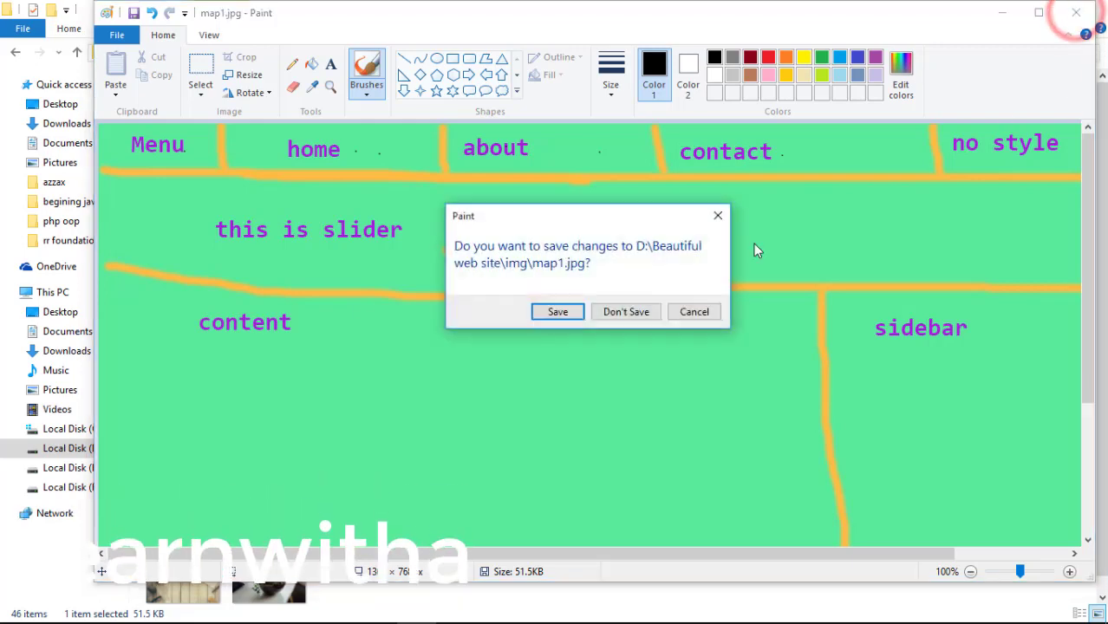
left_click(626, 312)
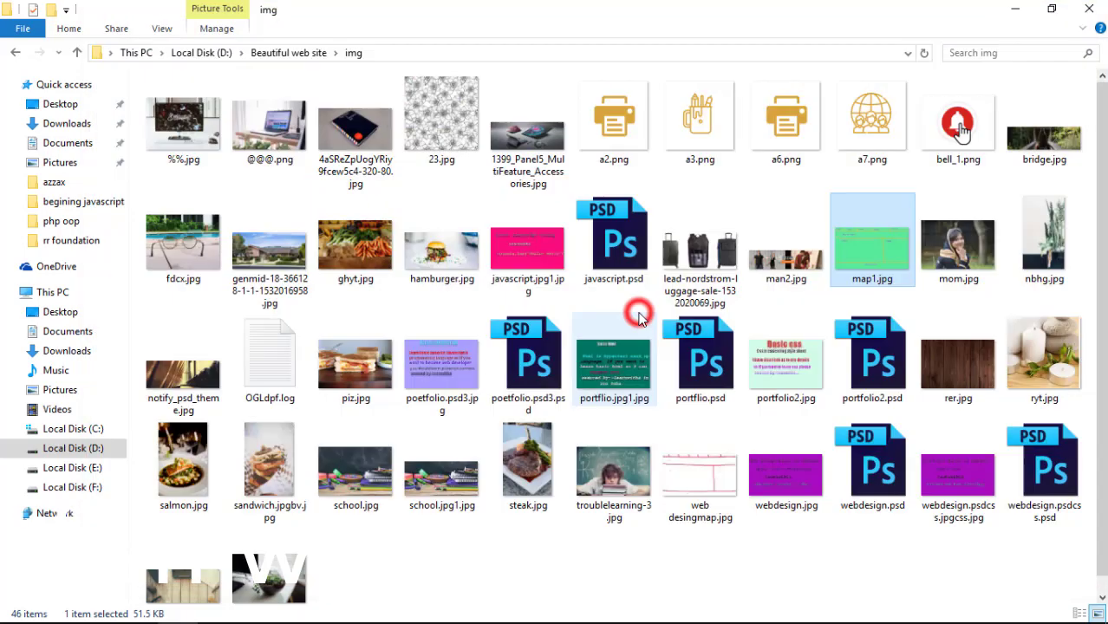
left_click(1090, 10)
Review the files of the Beautiful web site folder on Local Disk (D:) and its img subfolder, and close the window.
double_click(1066, 30)
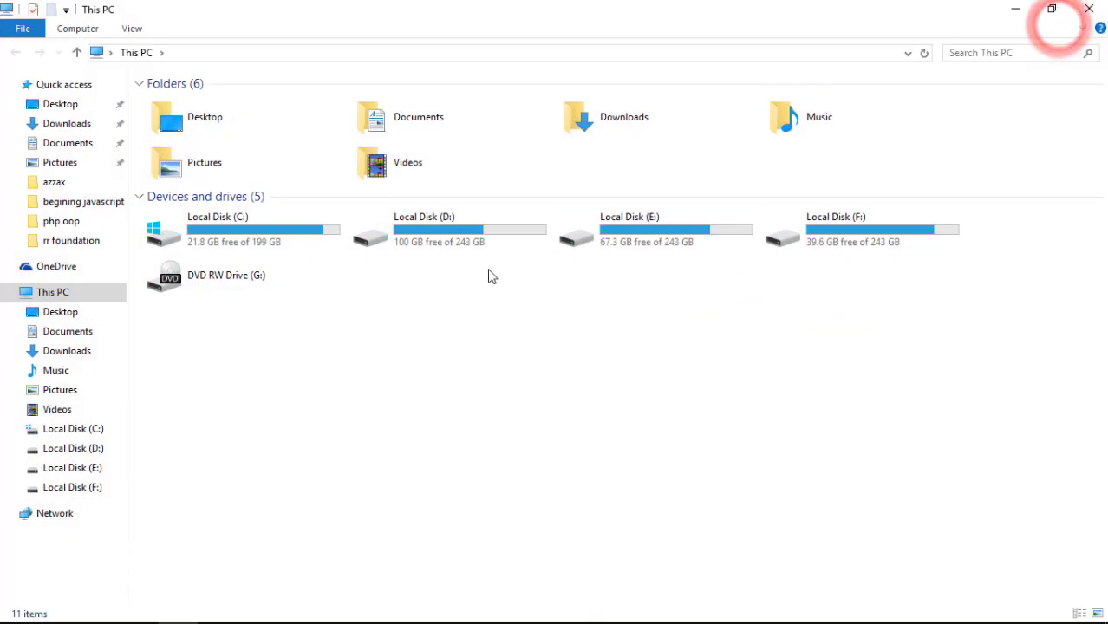
left_click(444, 236)
double_click(444, 236)
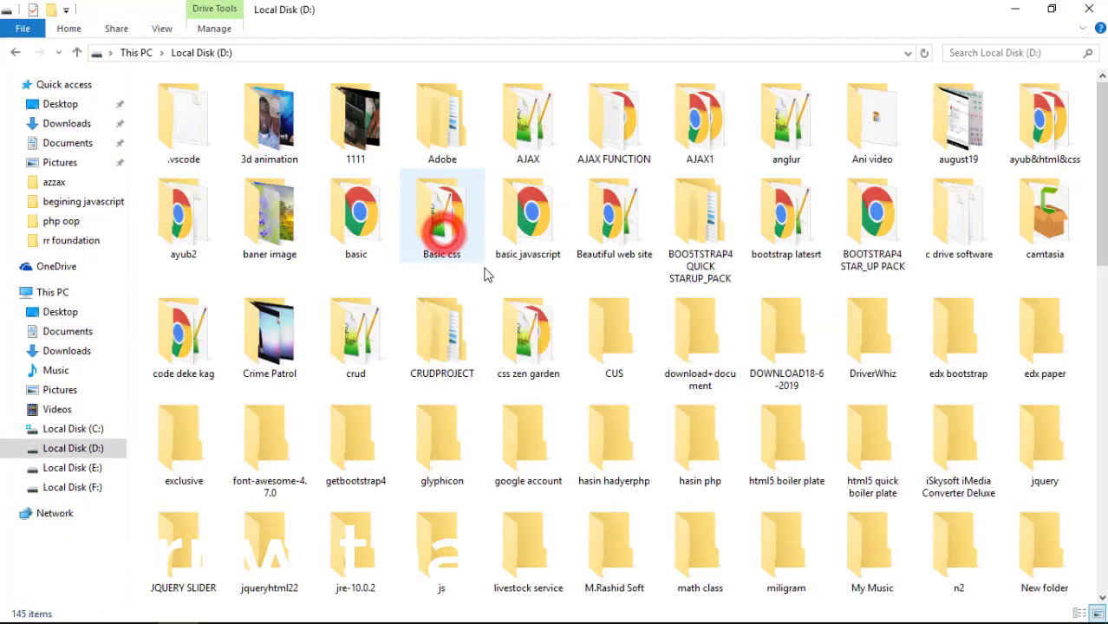
double_click(614, 238)
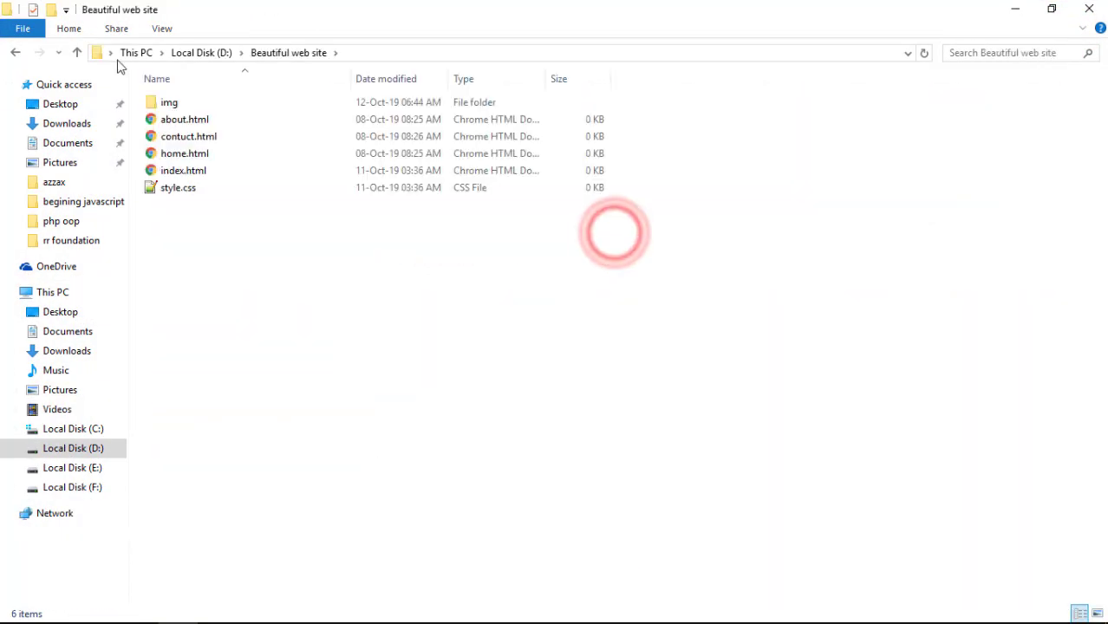
left_click(174, 104)
double_click(173, 103)
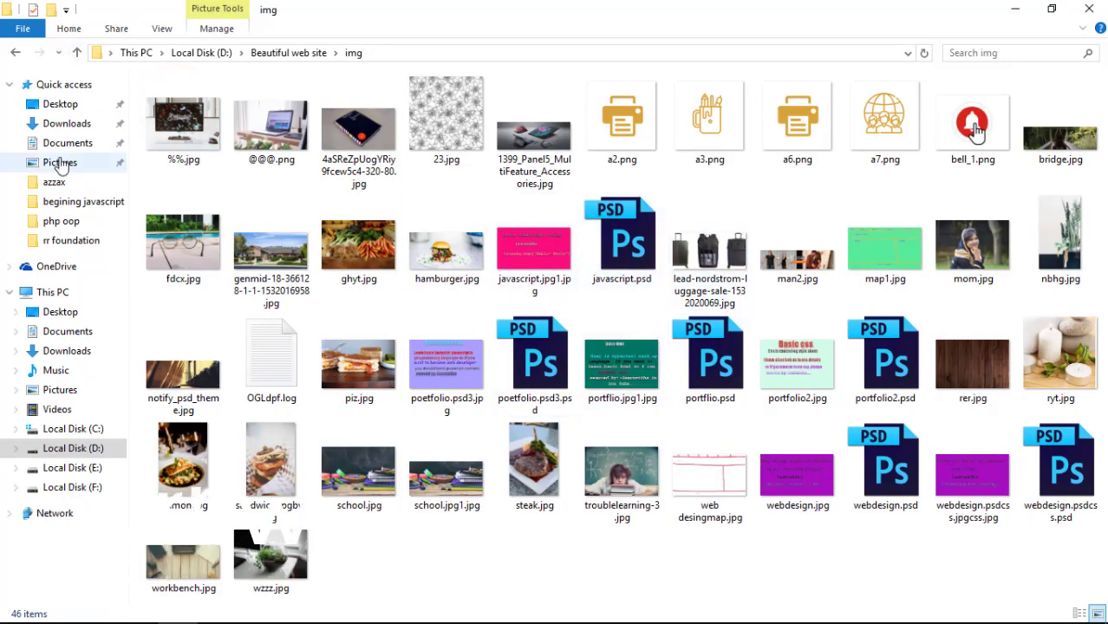
left_click(77, 52)
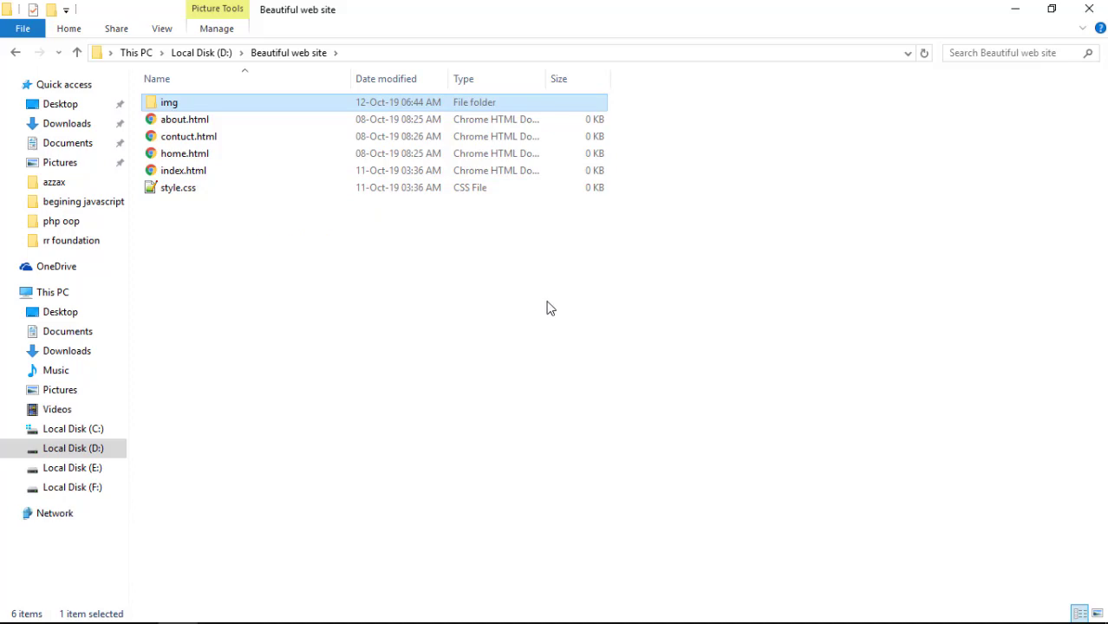
left_click(1087, 9)
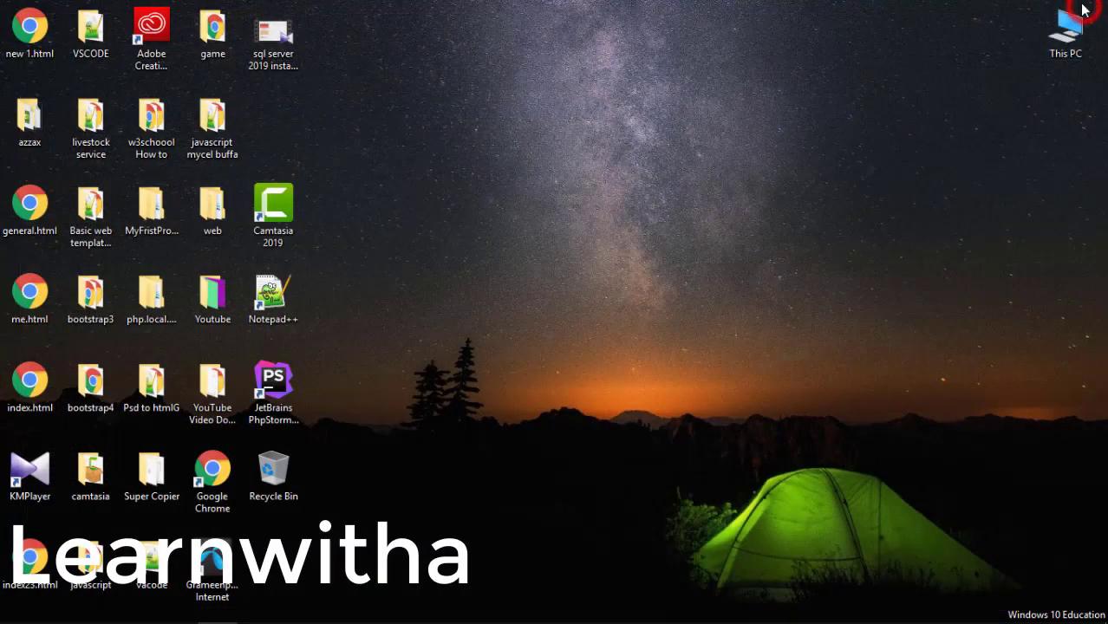
right_click(588, 79)
left_click(656, 141)
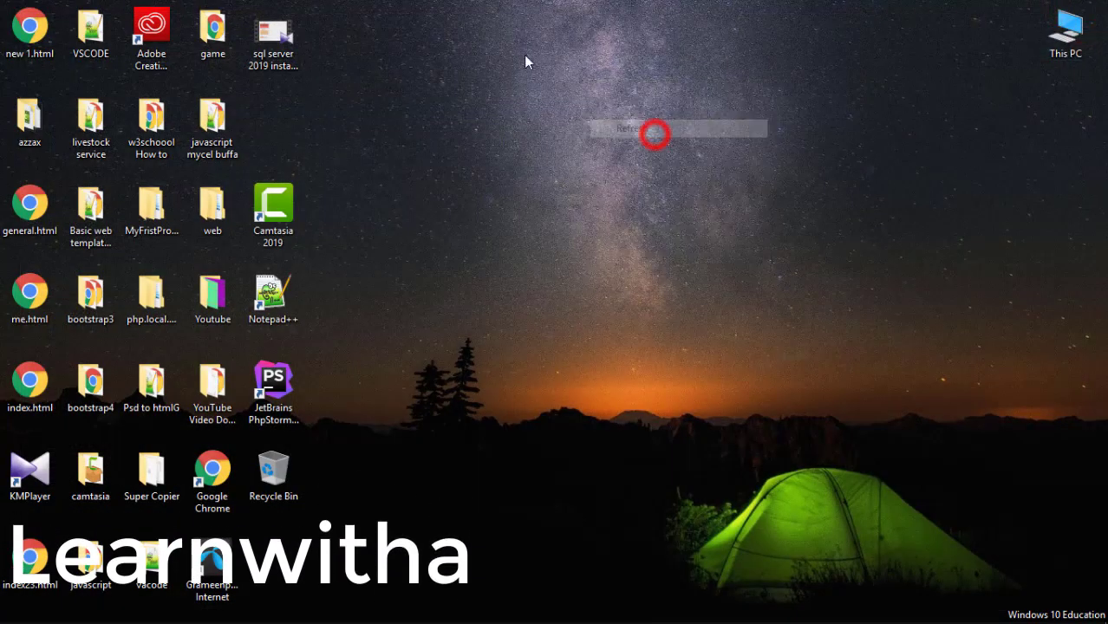
right_click(525, 61)
left_click(579, 106)
right_click(505, 40)
left_click(564, 90)
right_click(491, 36)
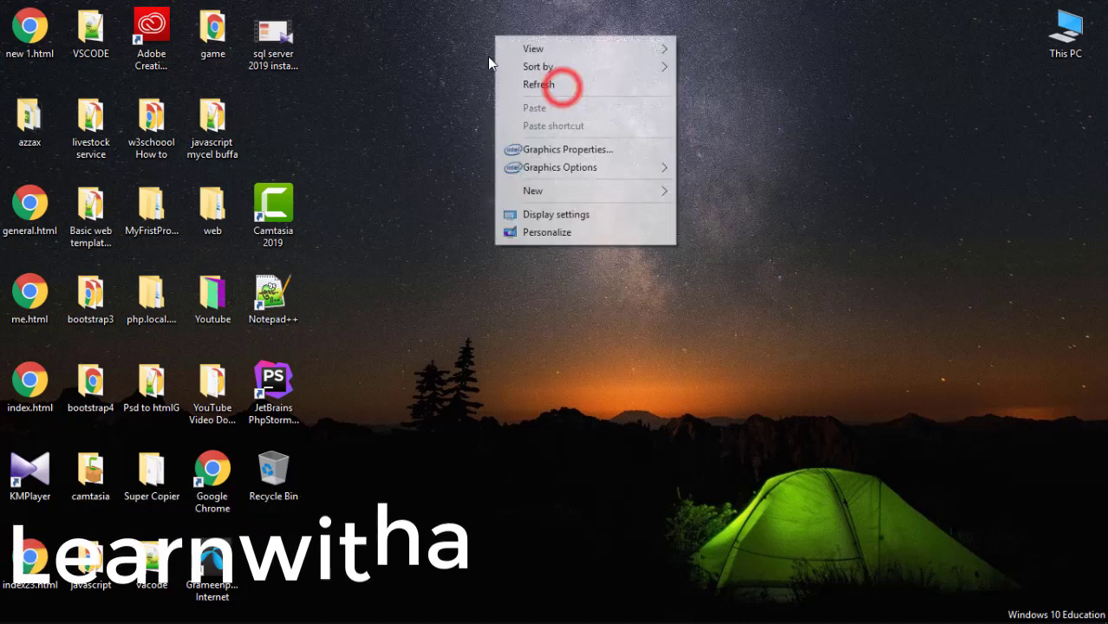
left_click(559, 83)
right_click(473, 33)
left_click(520, 84)
right_click(462, 35)
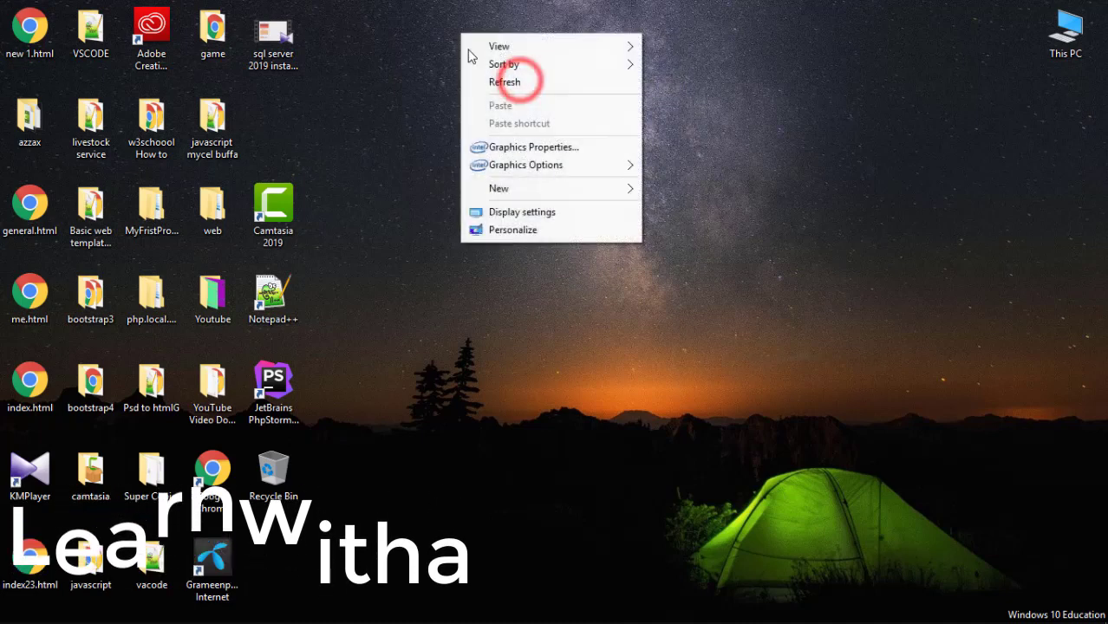
left_click(524, 86)
right_click(474, 35)
left_click(530, 86)
right_click(475, 36)
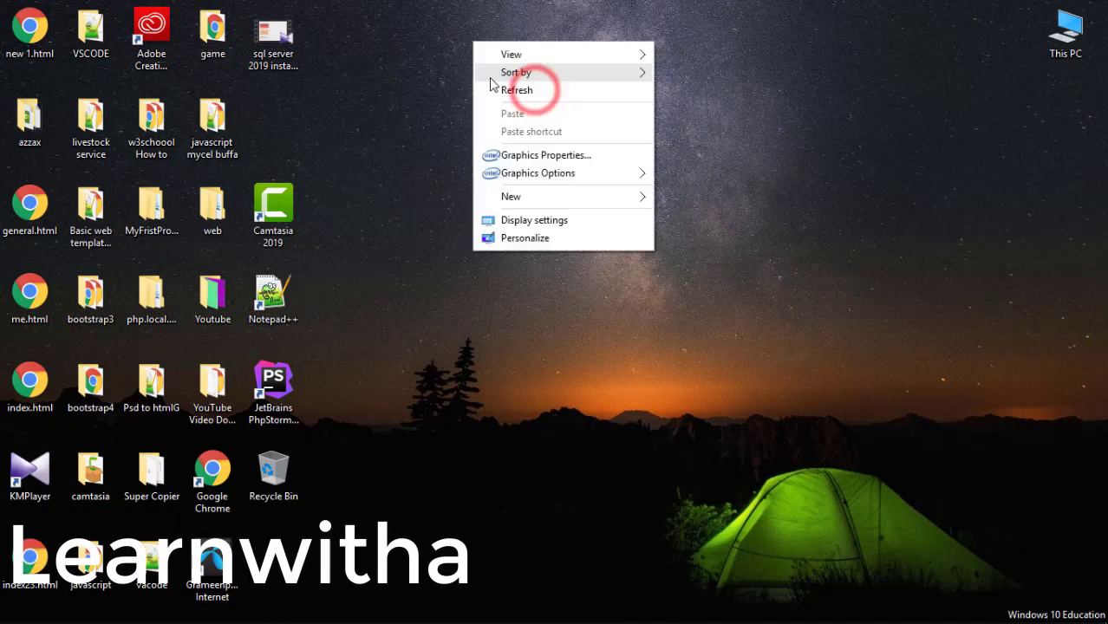
left_click(512, 84)
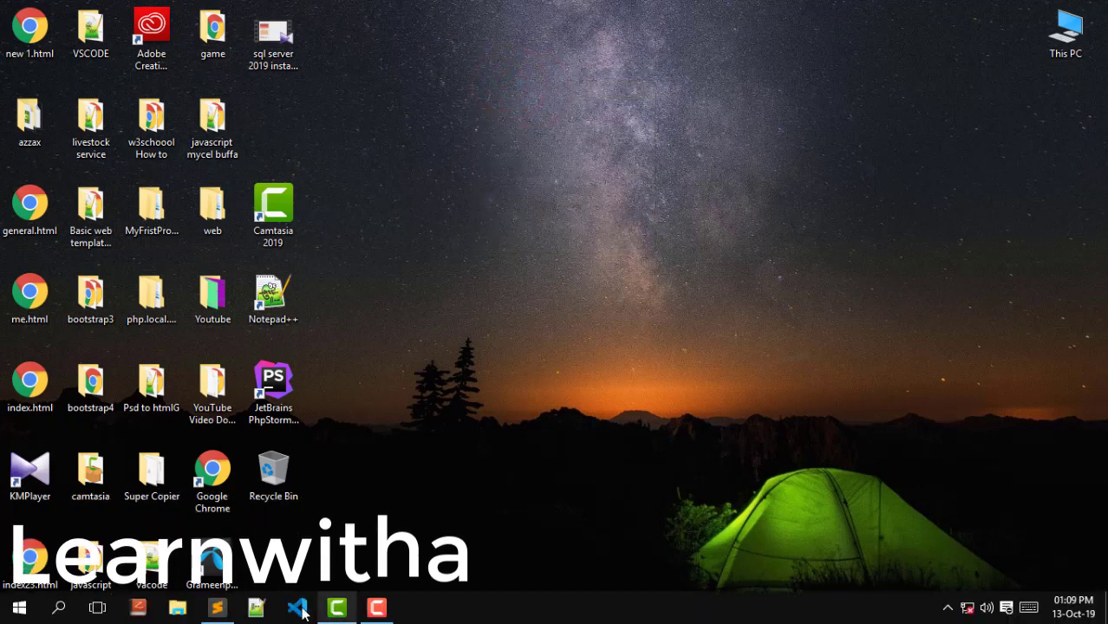
Switch to Sublime Text and close the open index.html file.
left_click(216, 607)
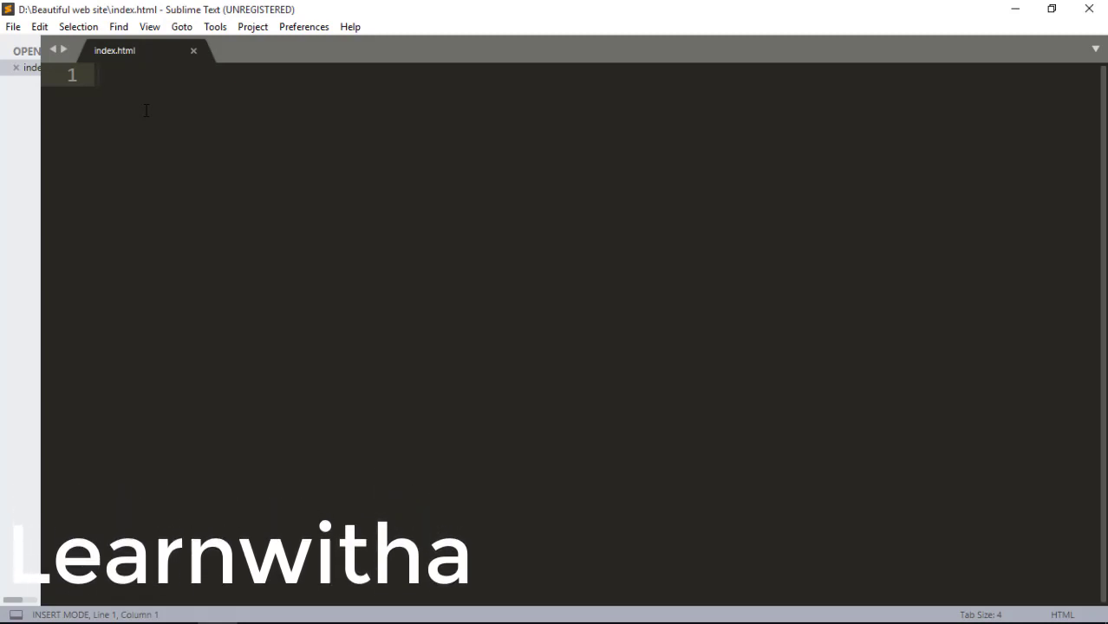
left_click(15, 68)
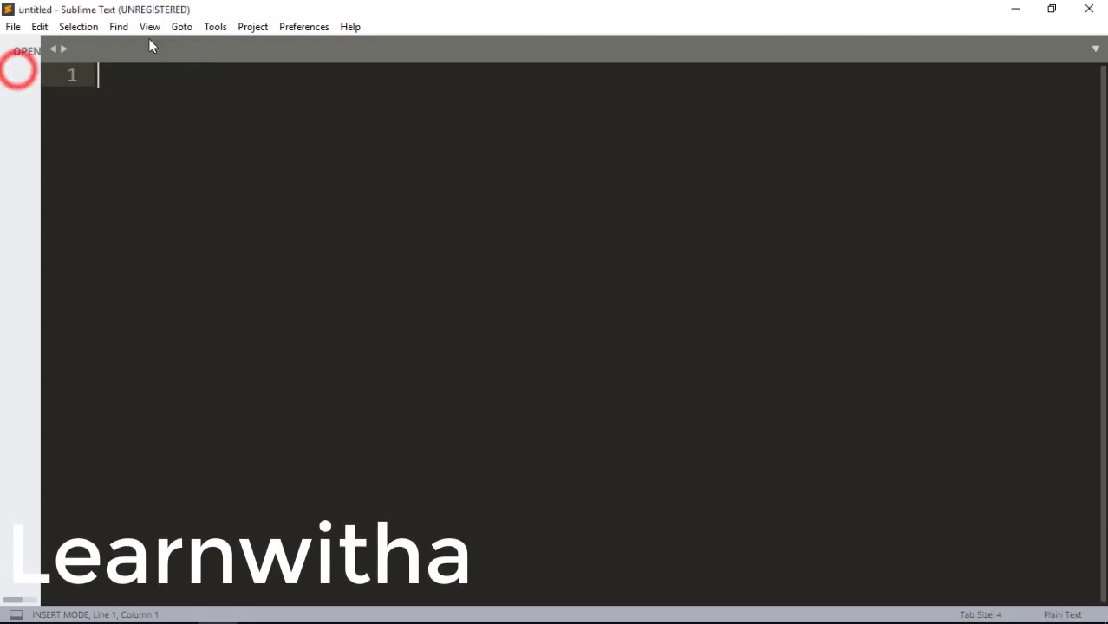
Open the Beautiful web site folder from Local Disk (D:) as the project and widen the sidebar to show its file names.
left_click(13, 27)
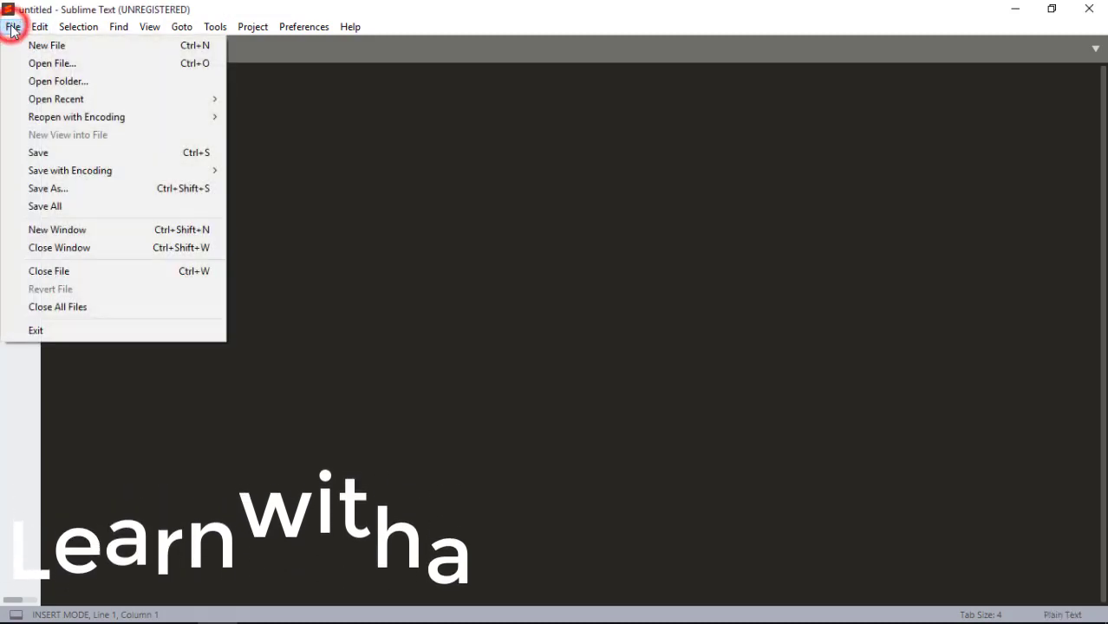
left_click(87, 82)
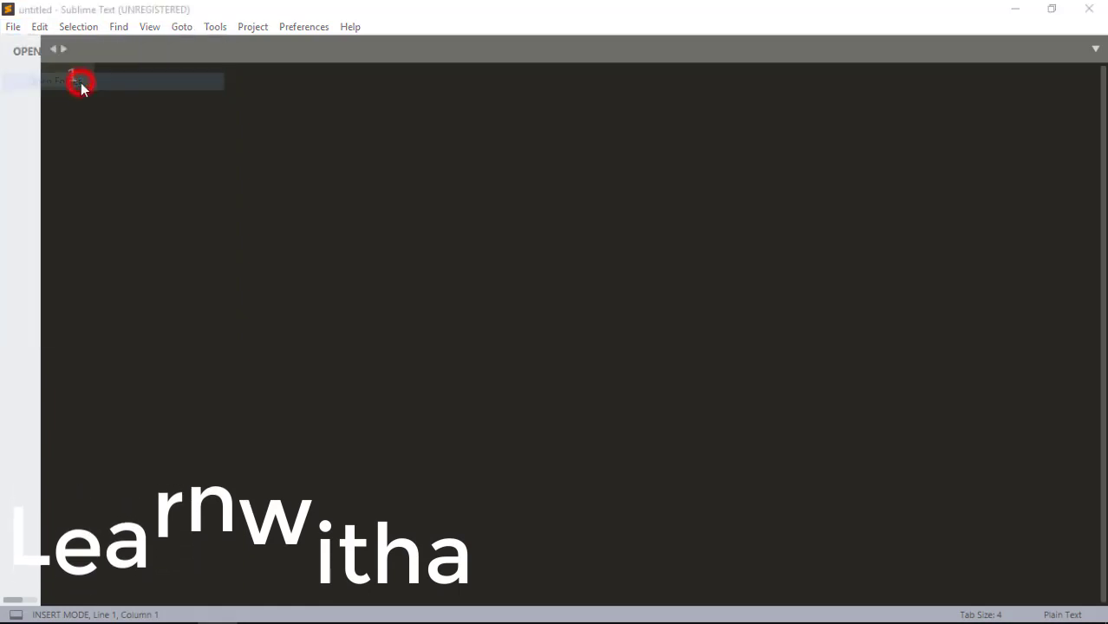
left_click(82, 353)
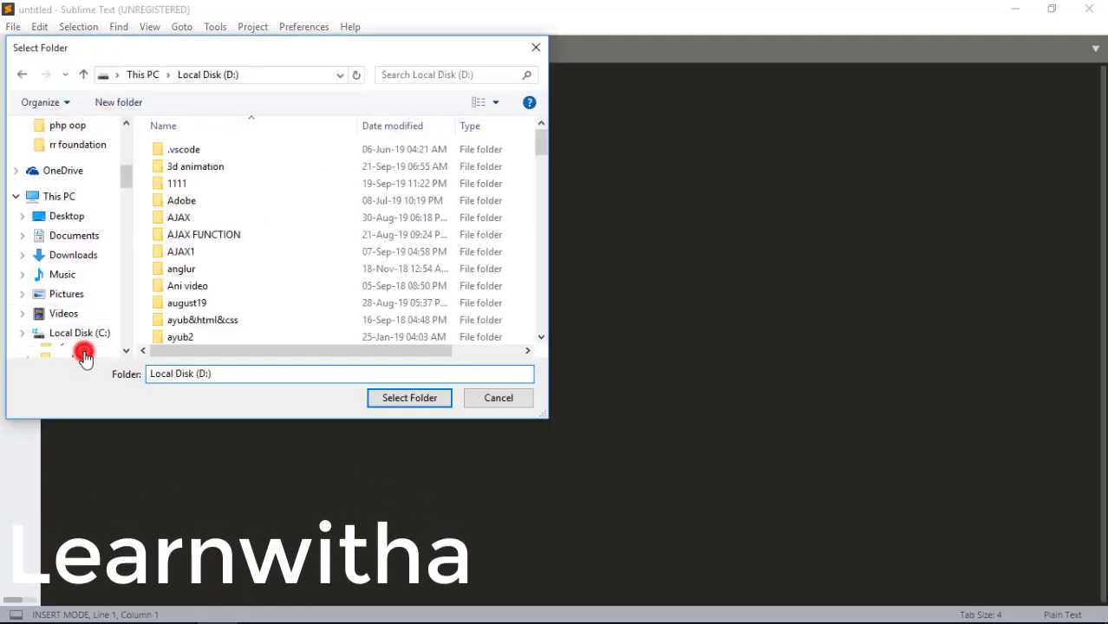
scroll(227, 252, "down", 3)
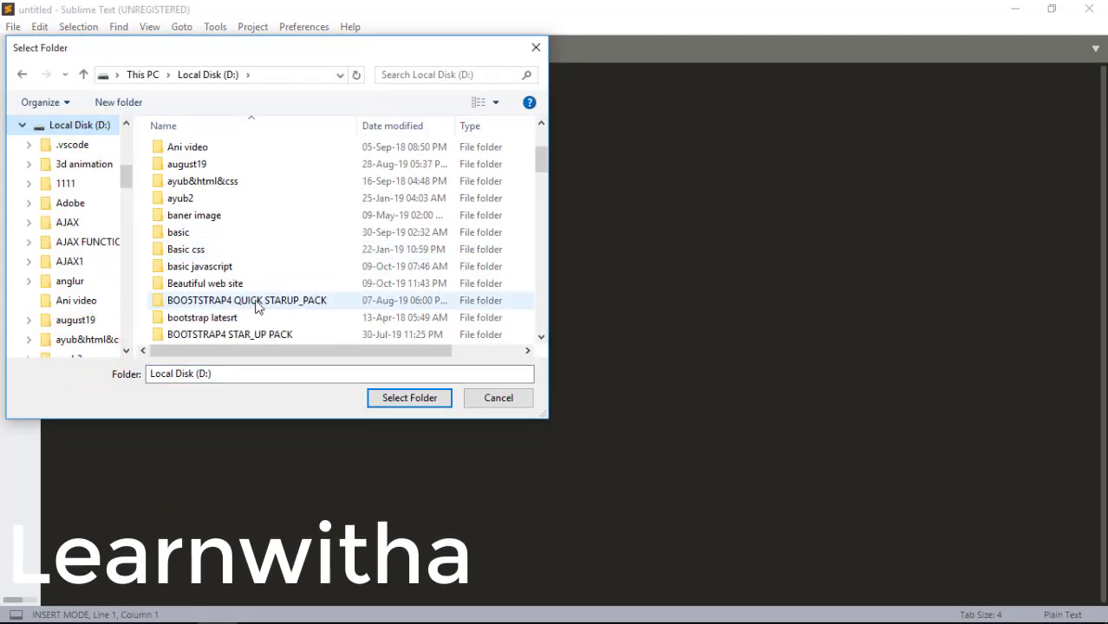
left_click(208, 282)
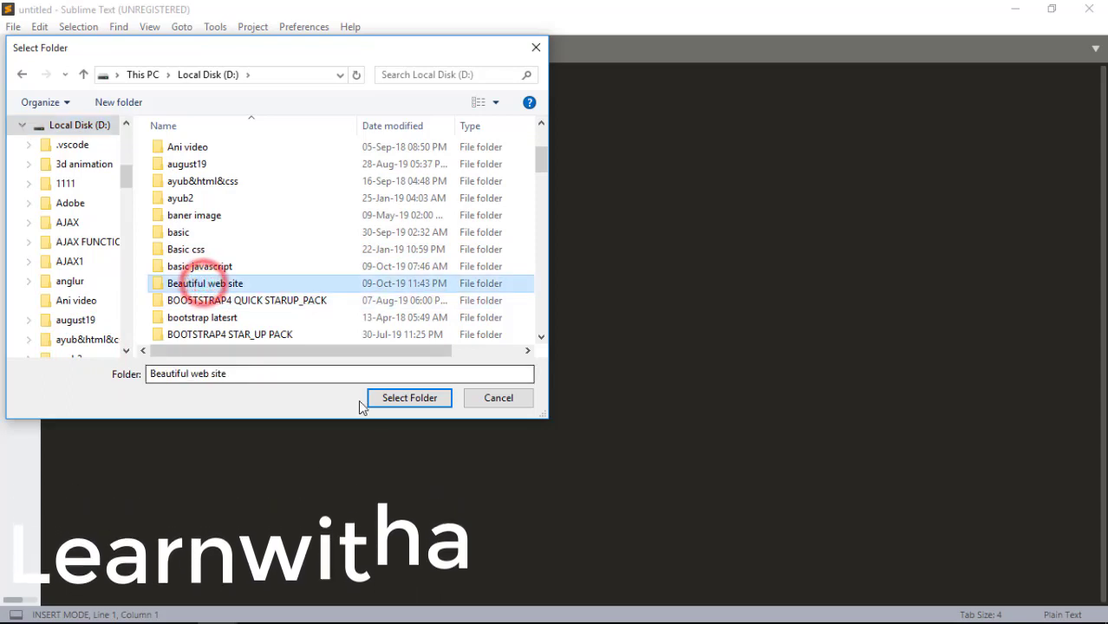
left_click(386, 400)
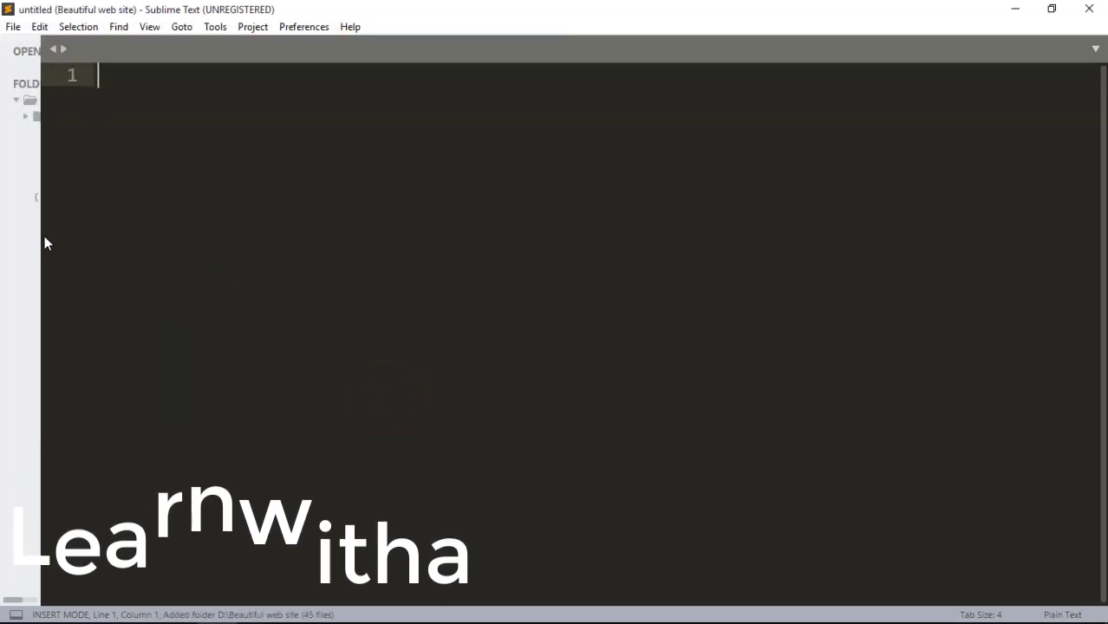
left_click_drag(41, 234, 117, 233)
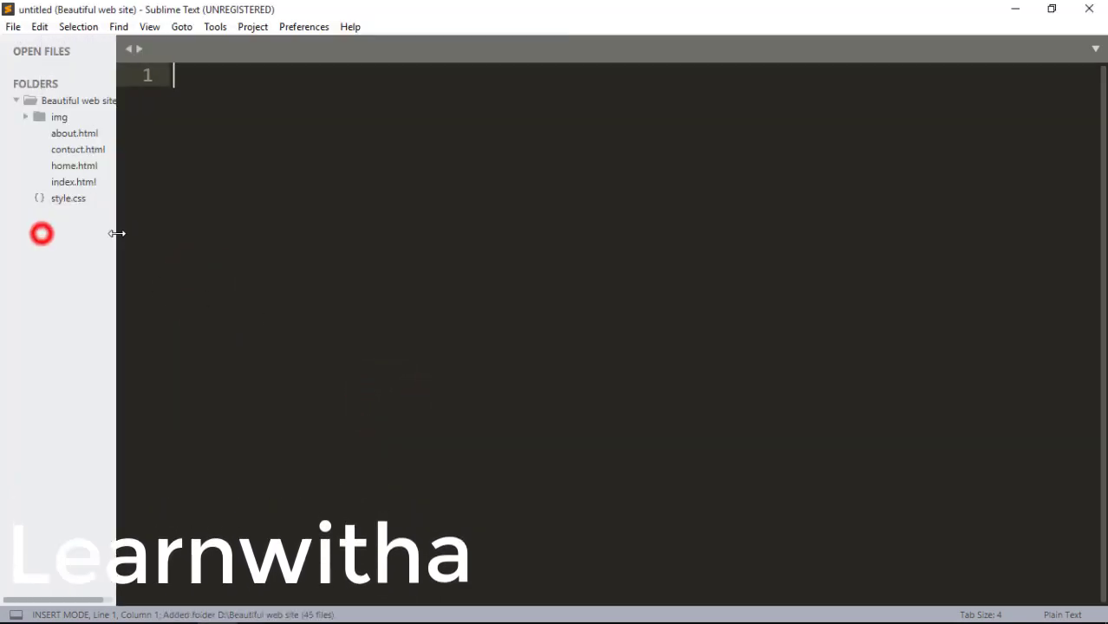
Open index.html from the project folder and expand the "!" abbreviation into an HTML5 boilerplate.
left_click(74, 183)
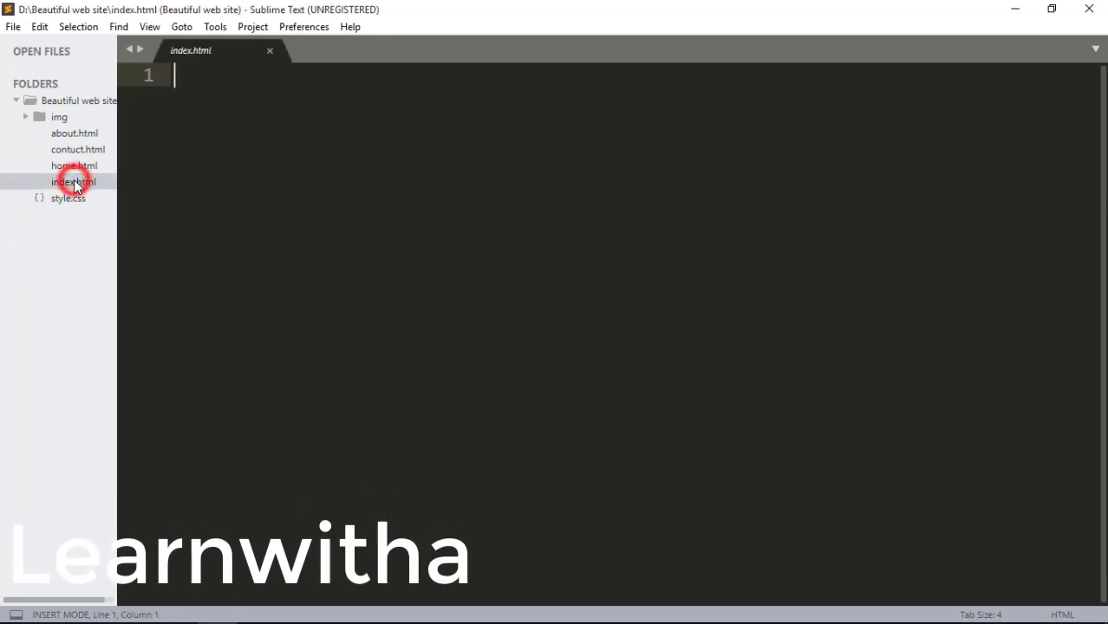
left_click(234, 90)
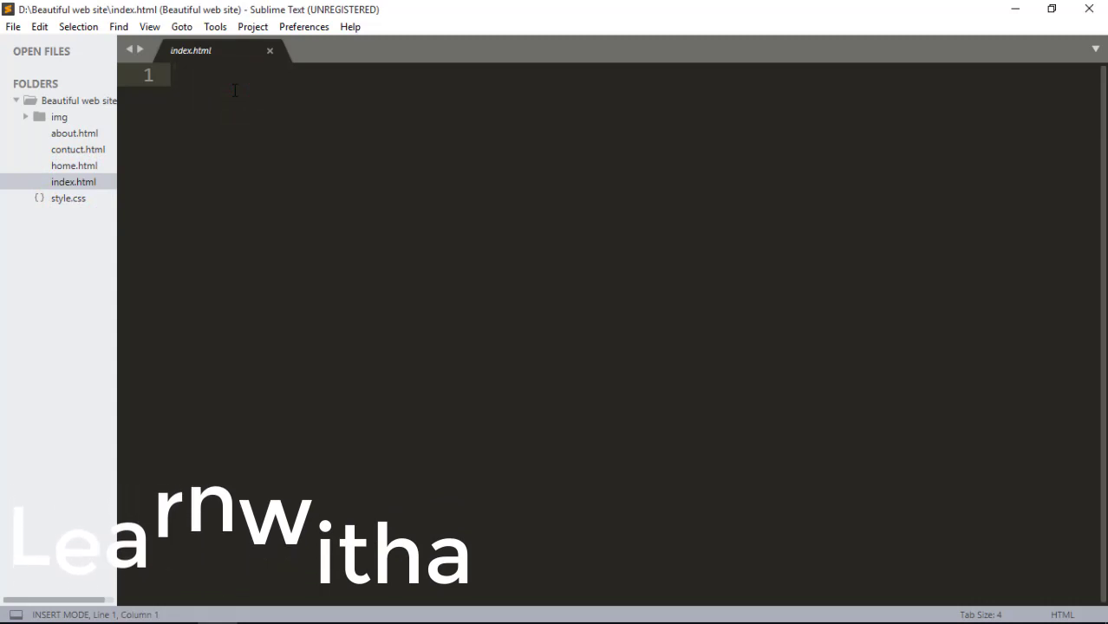
type("!")
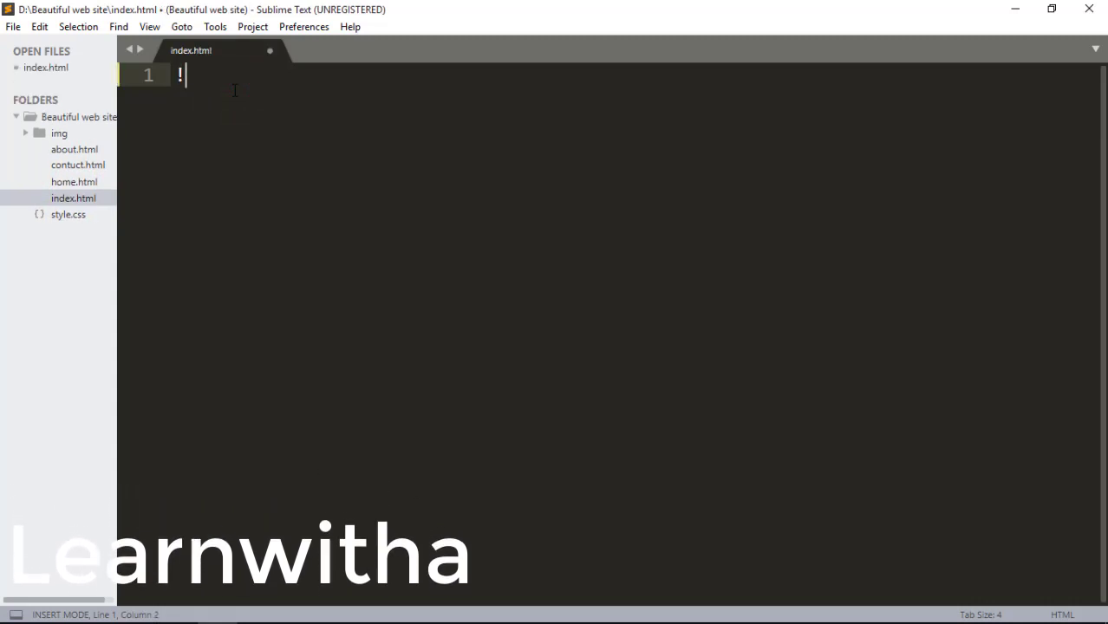
key("Tab")
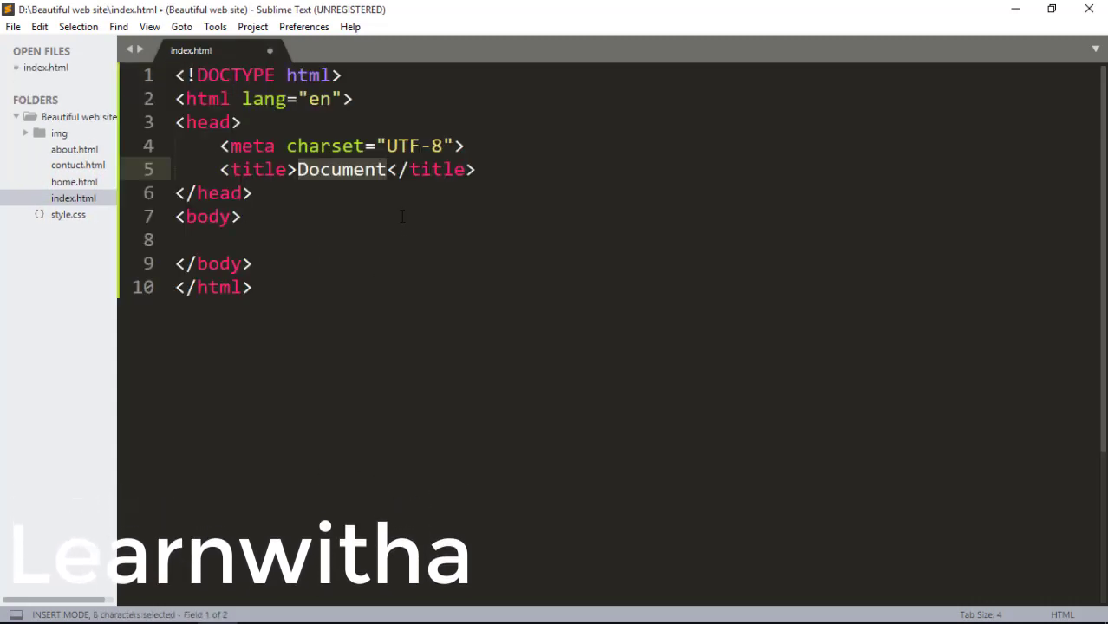
Replace the page title with "web design basic to advance" and place the cursor on the empty line inside the body.
key("BackSpace")
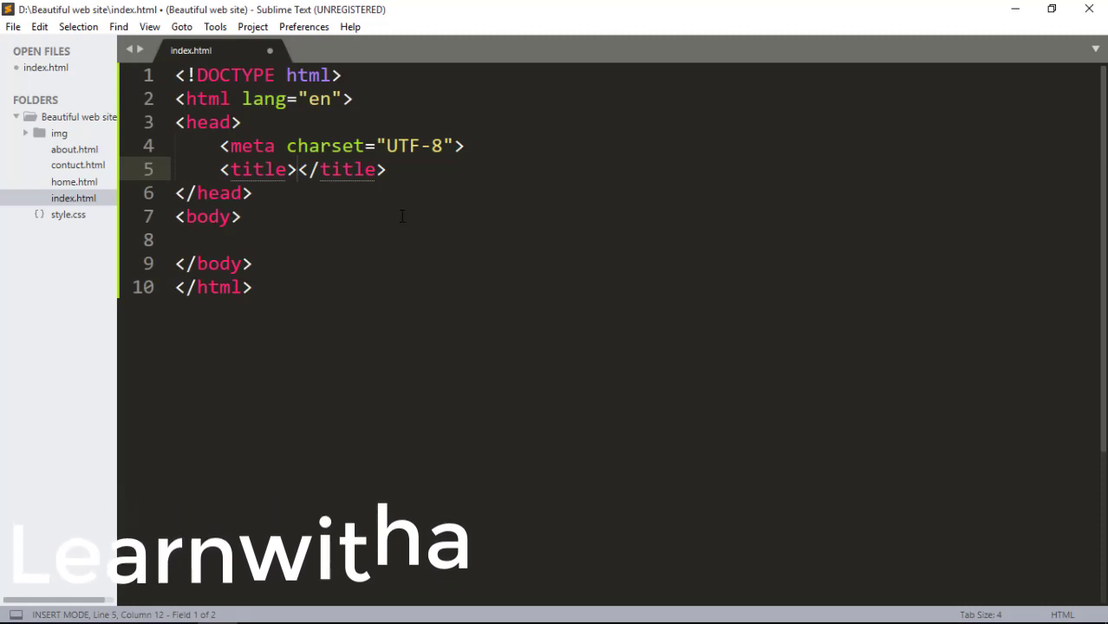
type("we")
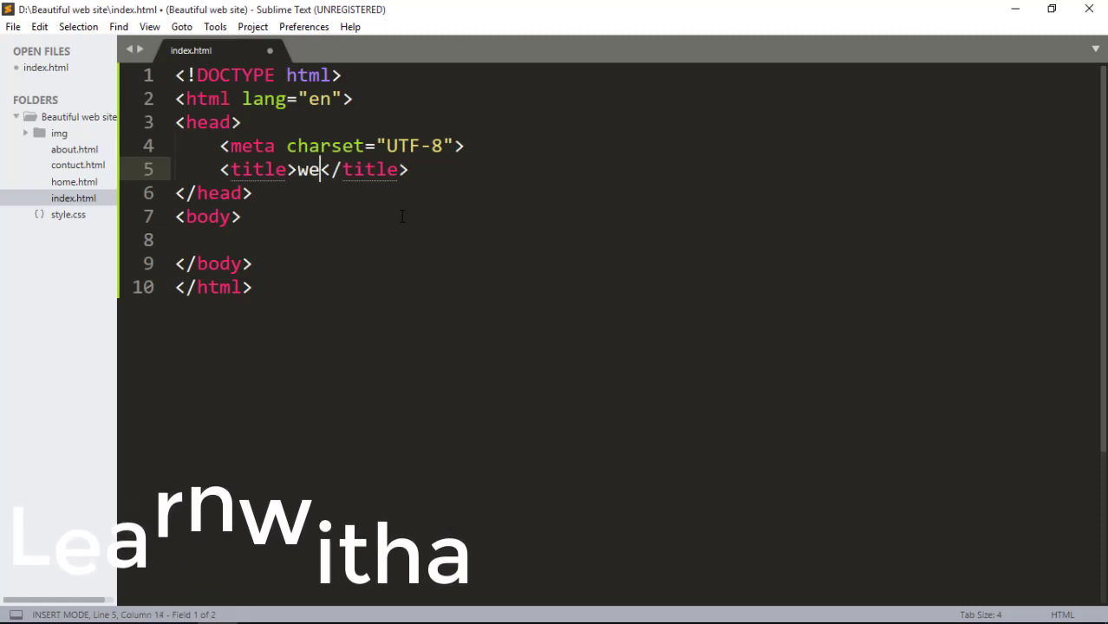
type("b de")
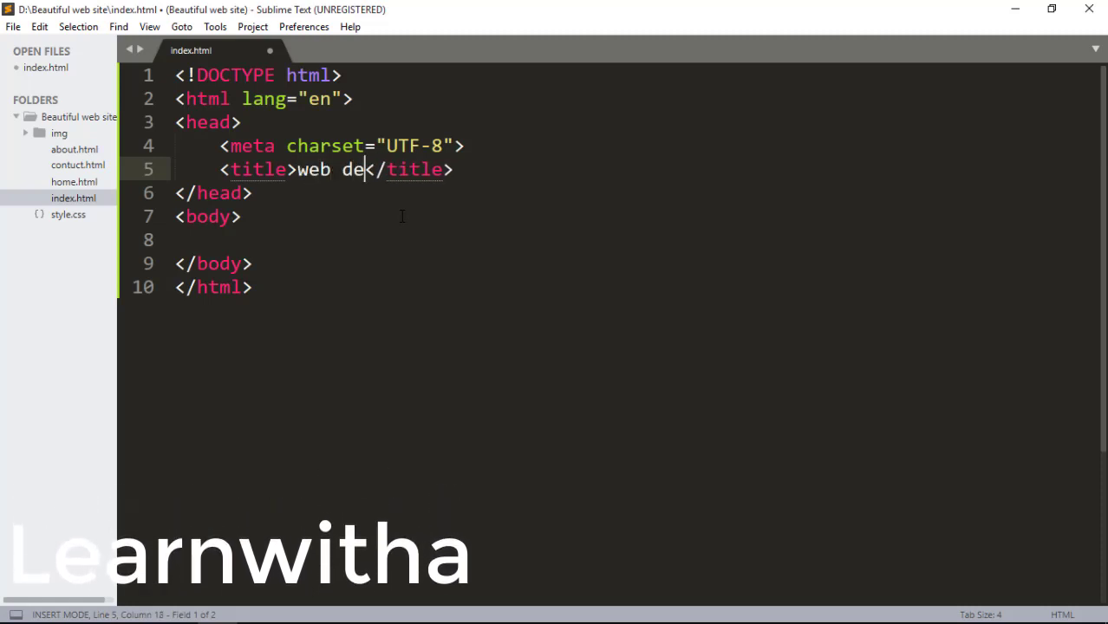
type("sign")
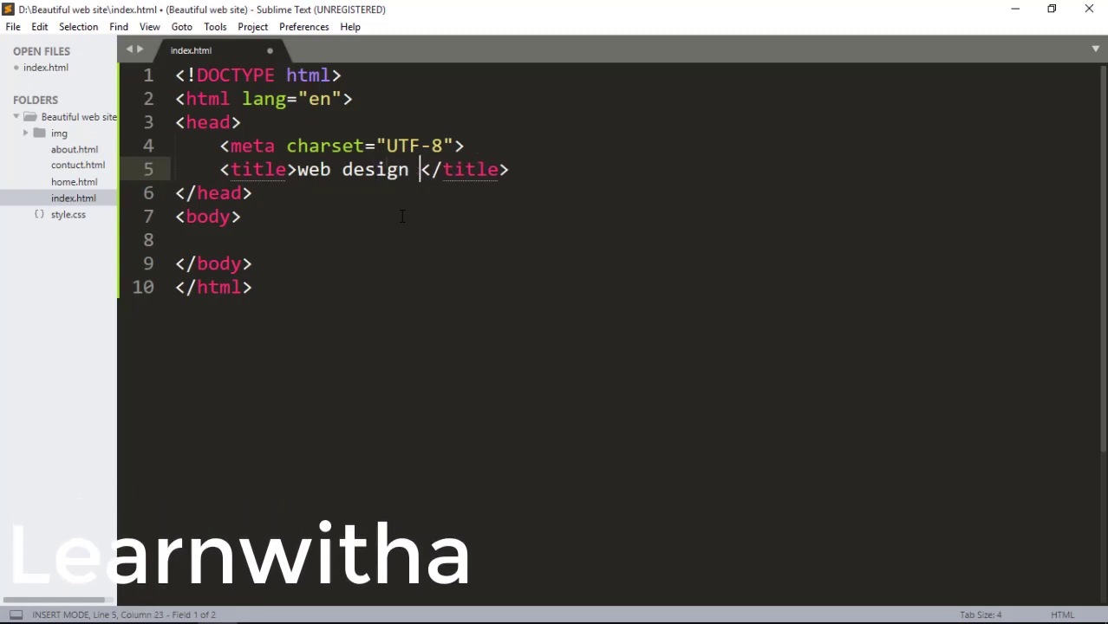
type(" basic")
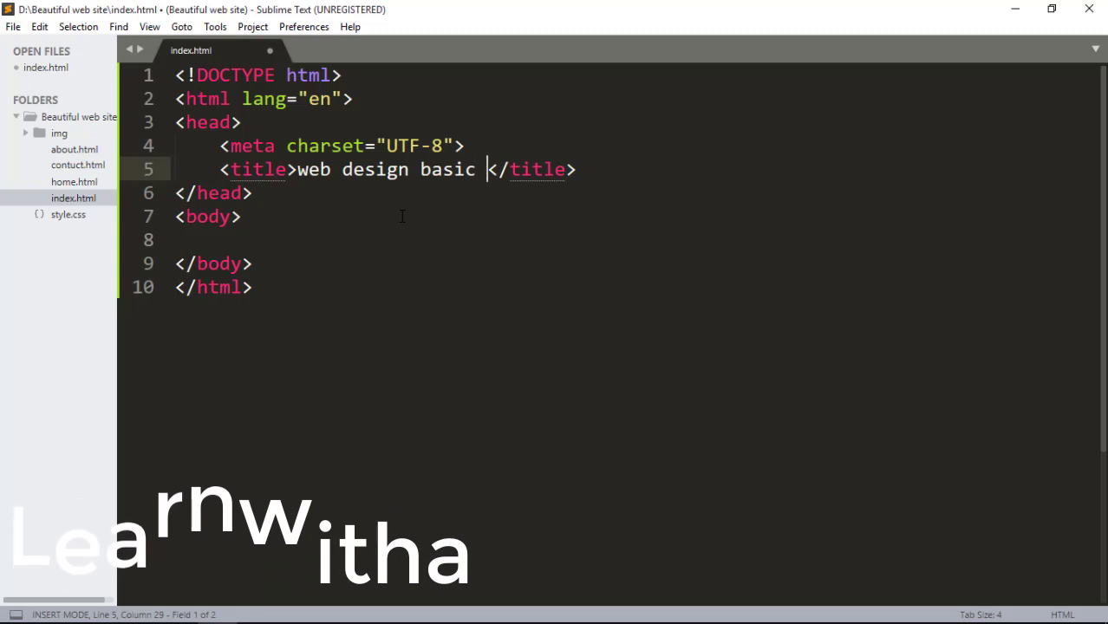
type(" to ad")
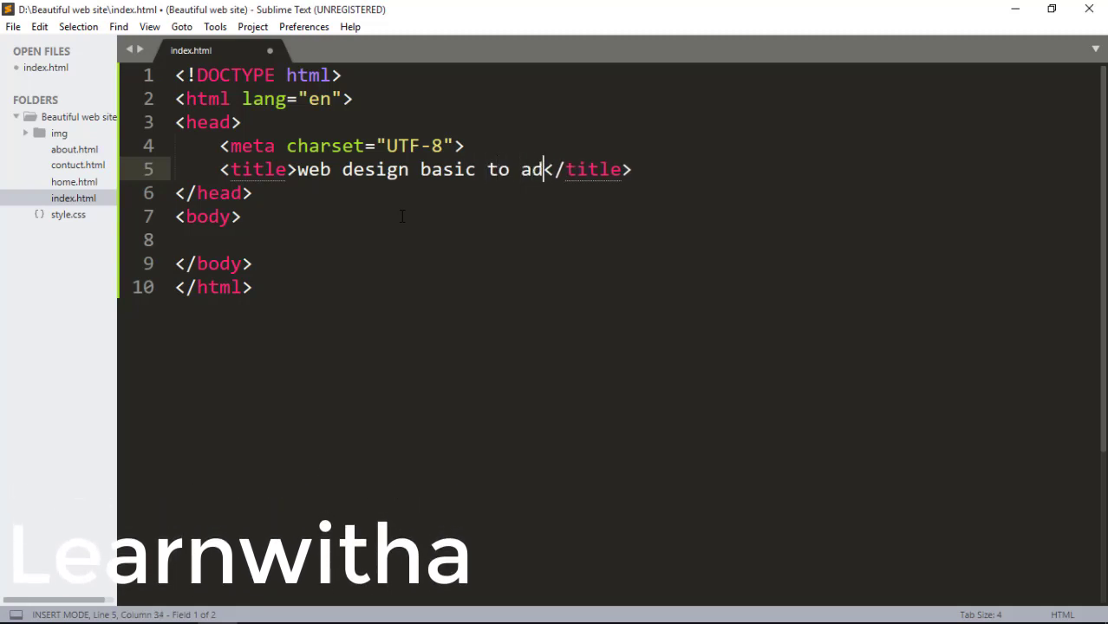
type("vance")
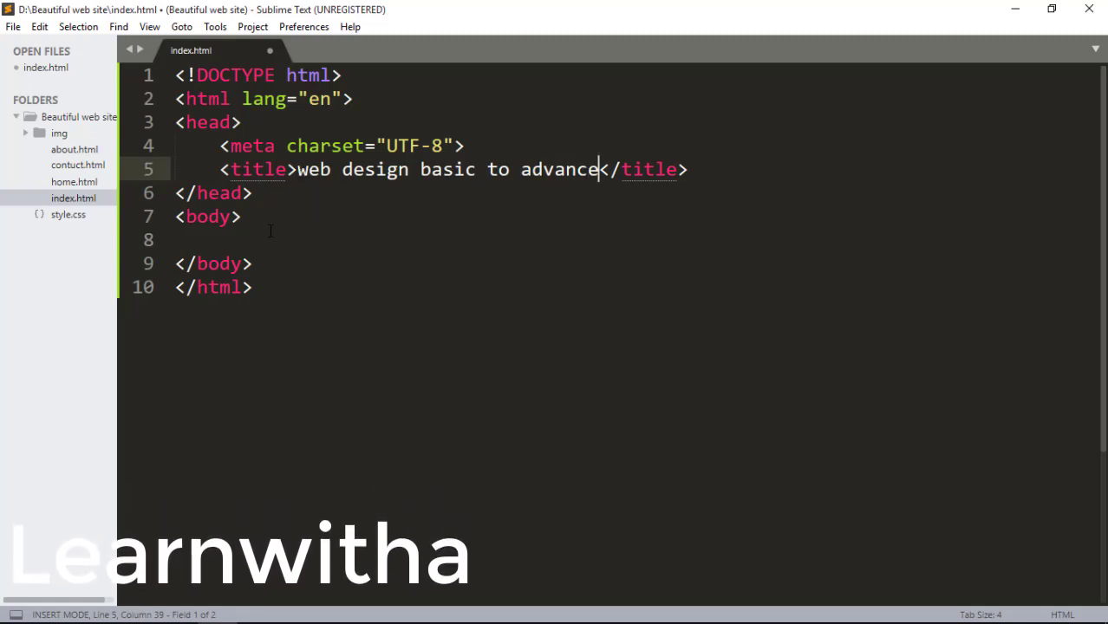
left_click(228, 236)
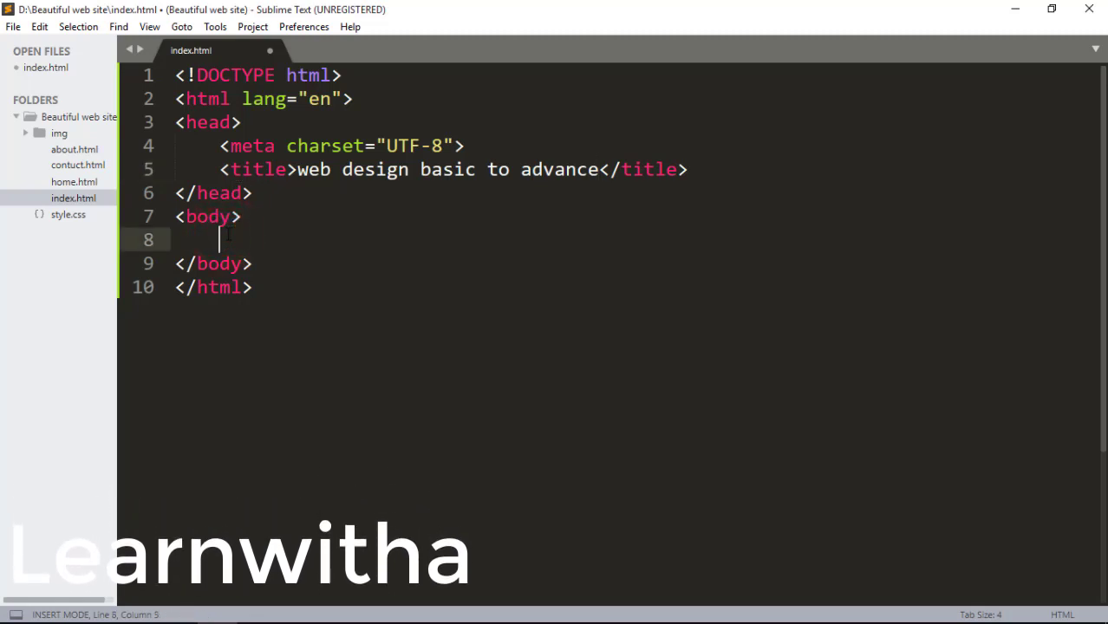